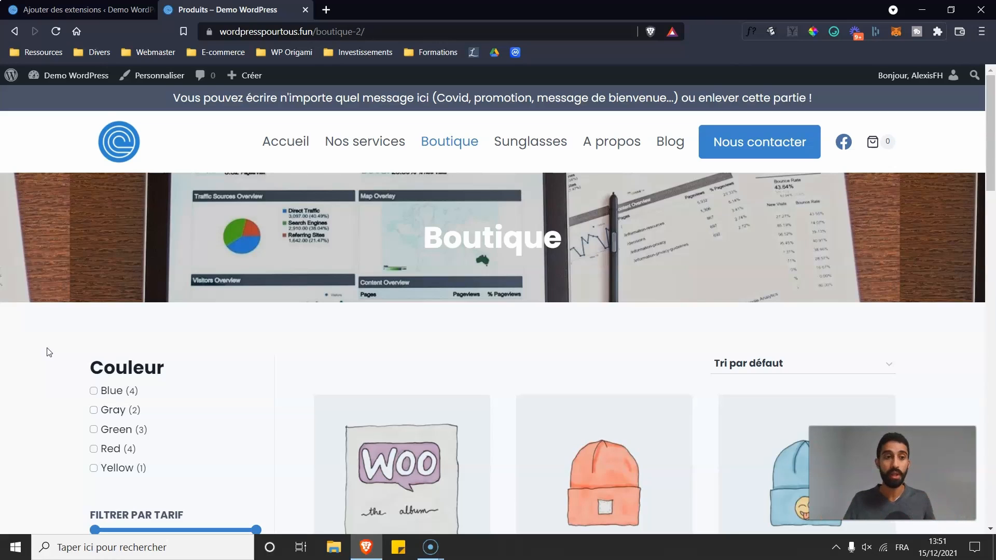
# Step: Switch to the add-extensions page and review the Discount Rules for WooCommerce plugin in the "discount rules" search results
pyautogui.scroll(-2, 88, 337)
pyautogui.click(111, 12)
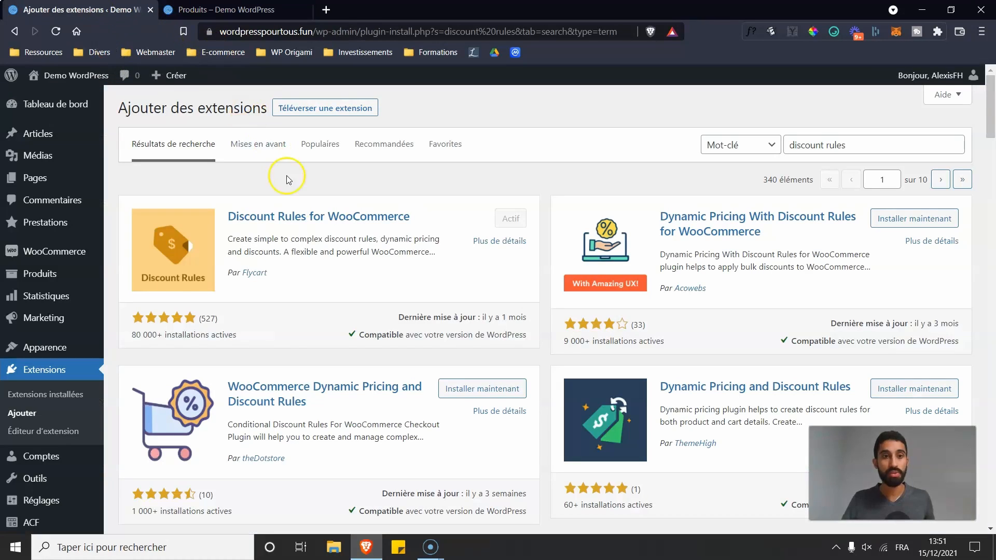
pyautogui.click(879, 139)
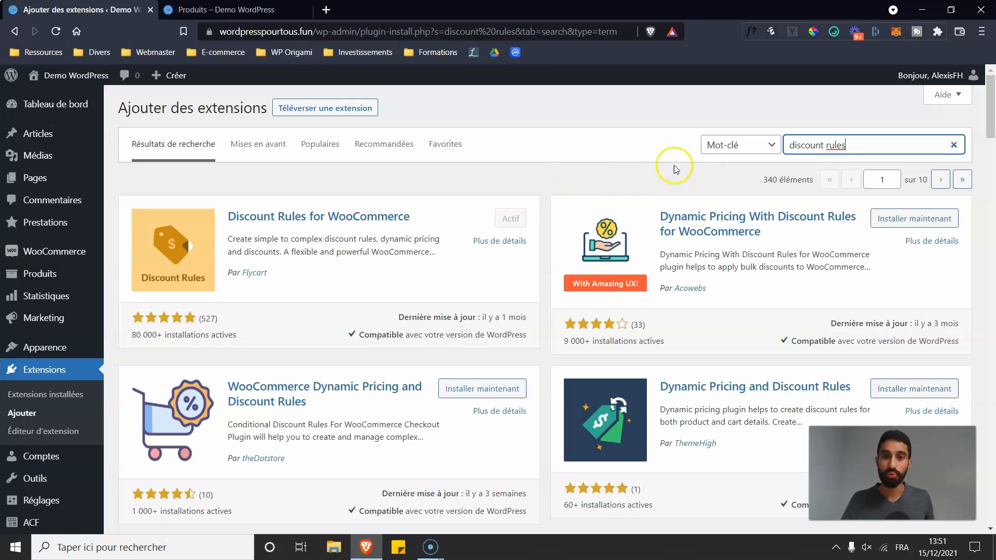
pyautogui.scroll(-2, 192, 243)
pyautogui.scroll(2, 167, 212)
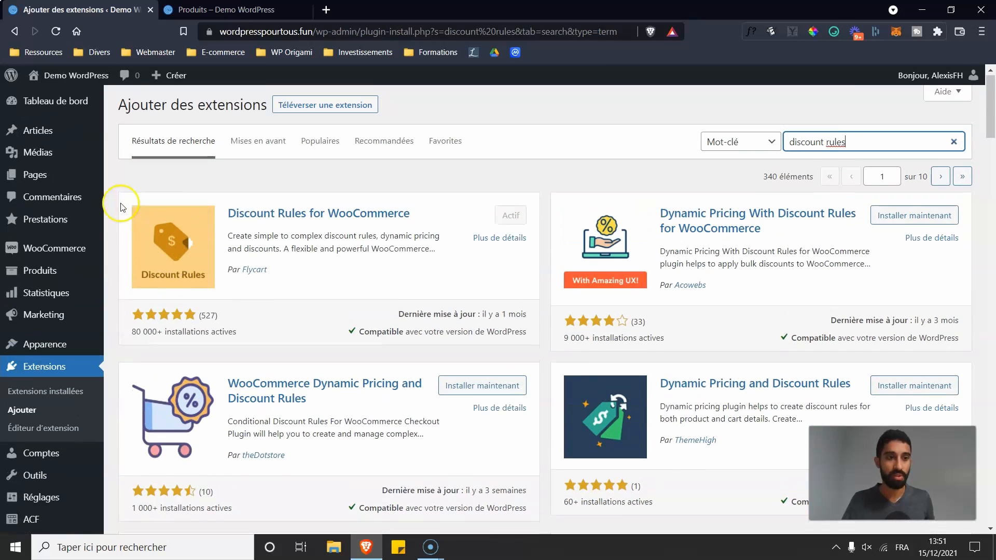
# Step: Open WooCommerce's Woo Discount Rules page and disable the "Store wide discount - sample" rule
pyautogui.moveTo(53, 251)
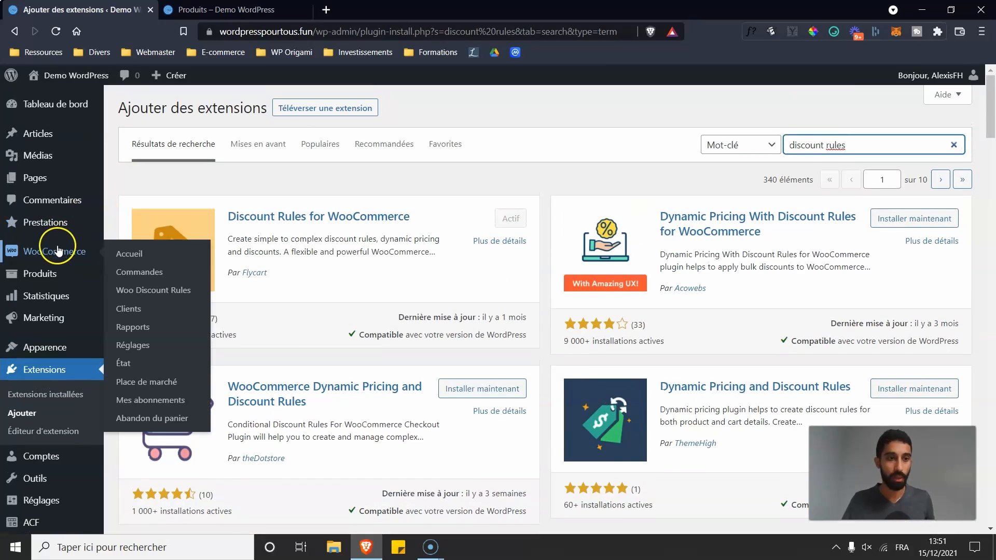
pyautogui.click(150, 292)
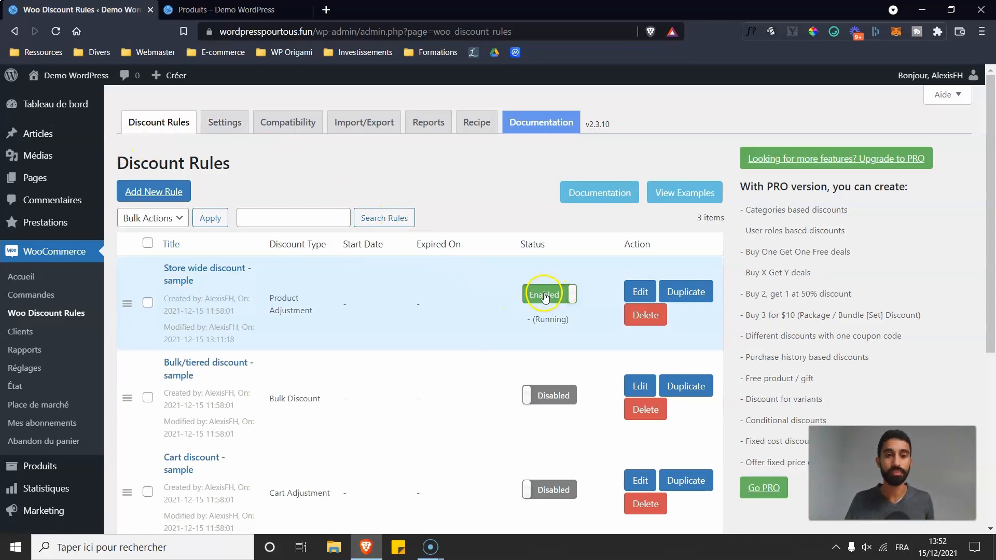
pyautogui.click(578, 294)
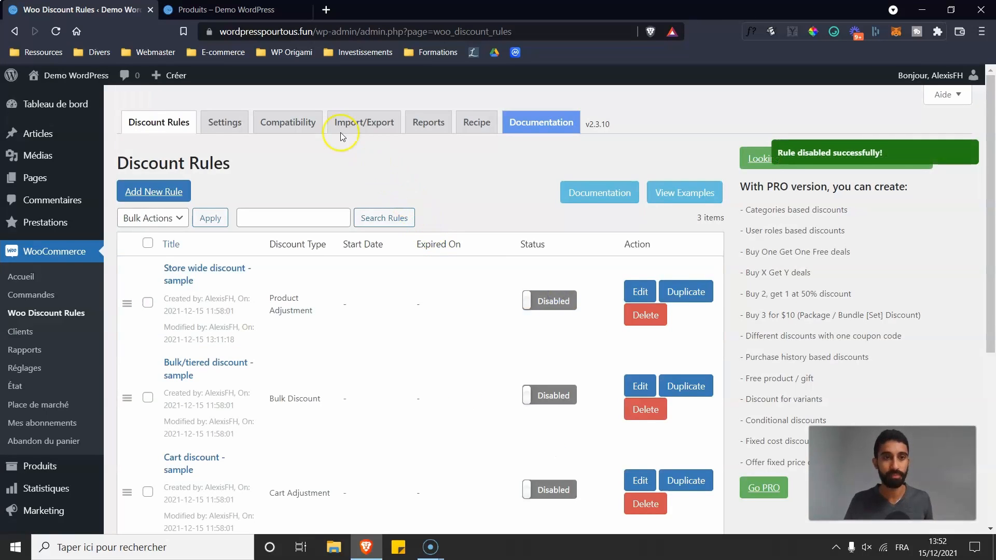
# Step: Switch to the shop page and examine the product prices throughout the Boutique catalogue
pyautogui.hotkey('ctrl', 'Tab')
pyautogui.scroll(-3, 363, 238)
pyautogui.scroll(-8, 595, 222)
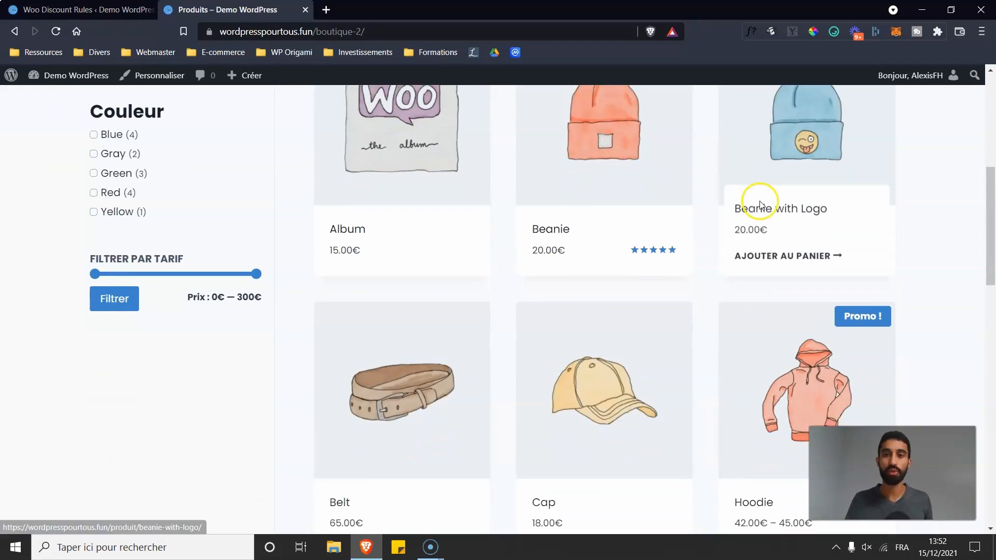
pyautogui.scroll(-5, 518, 249)
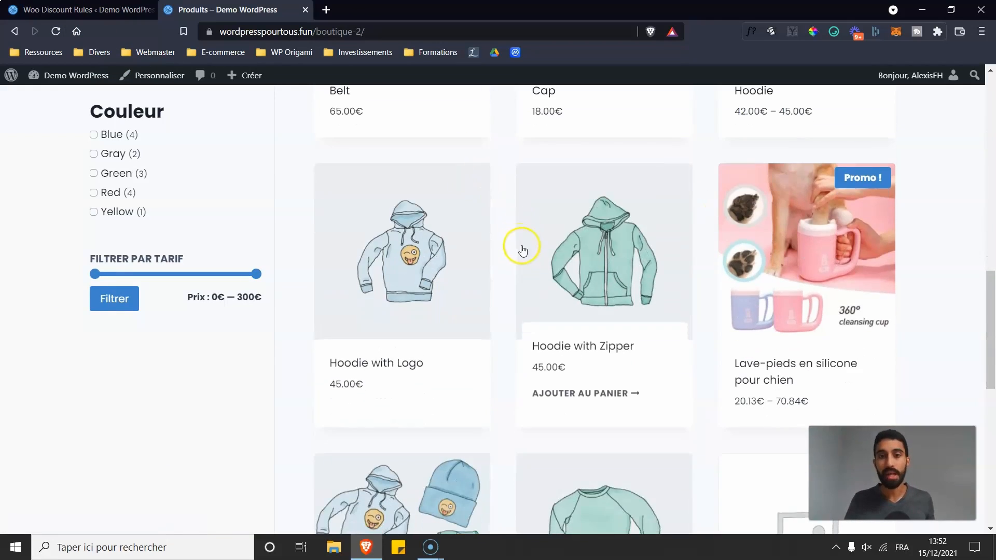
pyautogui.scroll(15, 467, 347)
pyautogui.scroll(-2, 459, 342)
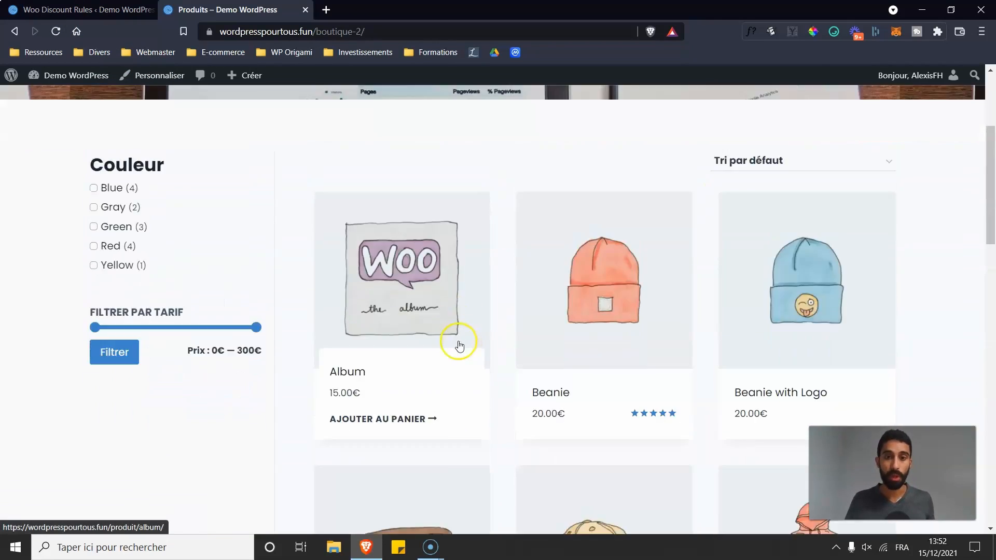
pyautogui.scroll(-6, 552, 272)
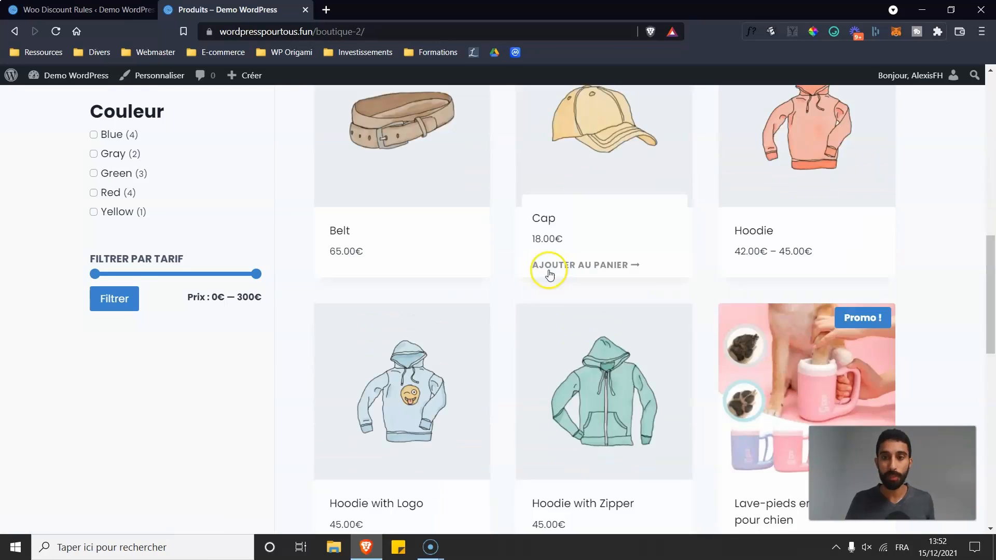
pyautogui.scroll(-5, 556, 236)
pyautogui.scroll(5, 674, 208)
pyautogui.scroll(2, 778, 248)
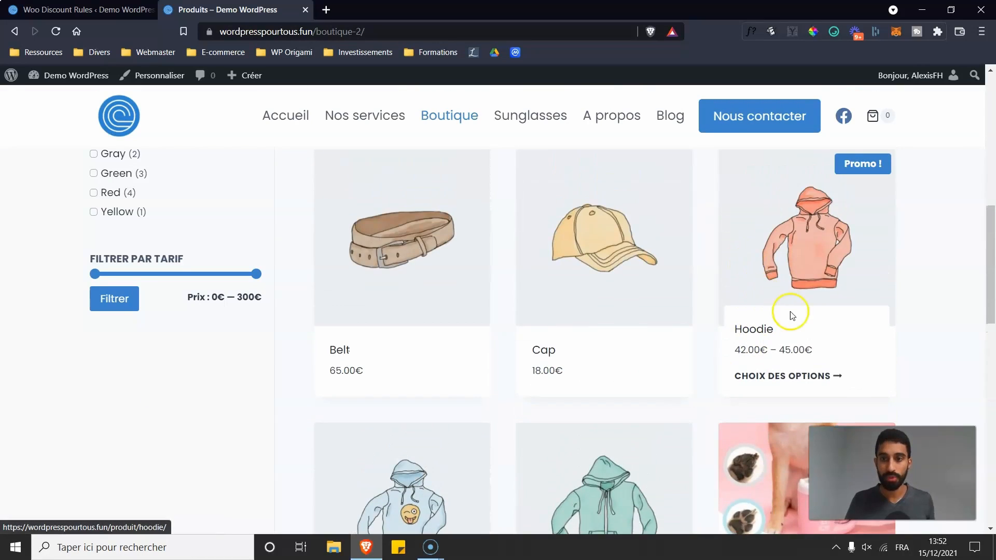
pyautogui.scroll(4, 747, 339)
pyautogui.scroll(5, 750, 345)
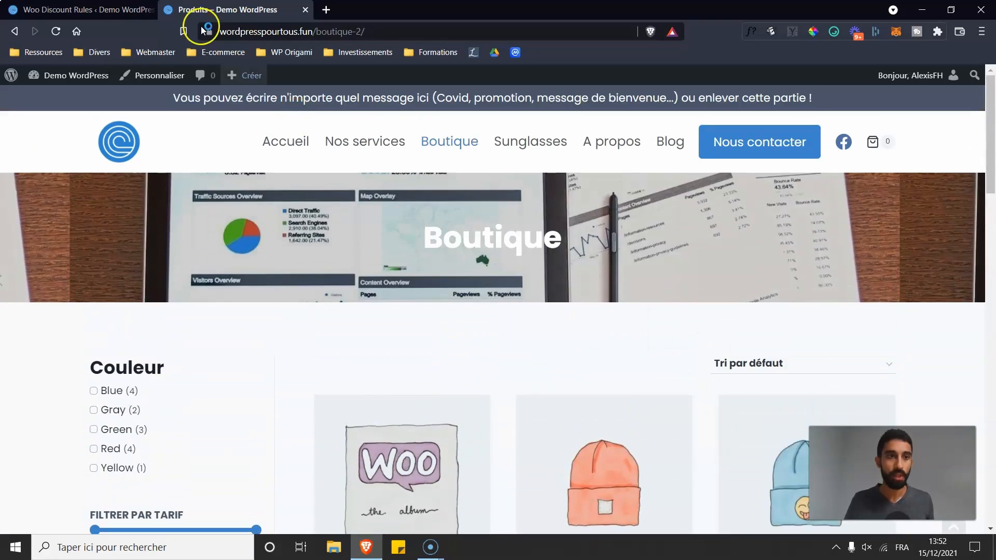
# Step: Return to the discount rules list and enable the "Store wide discount - sample" rule
pyautogui.click(88, 9)
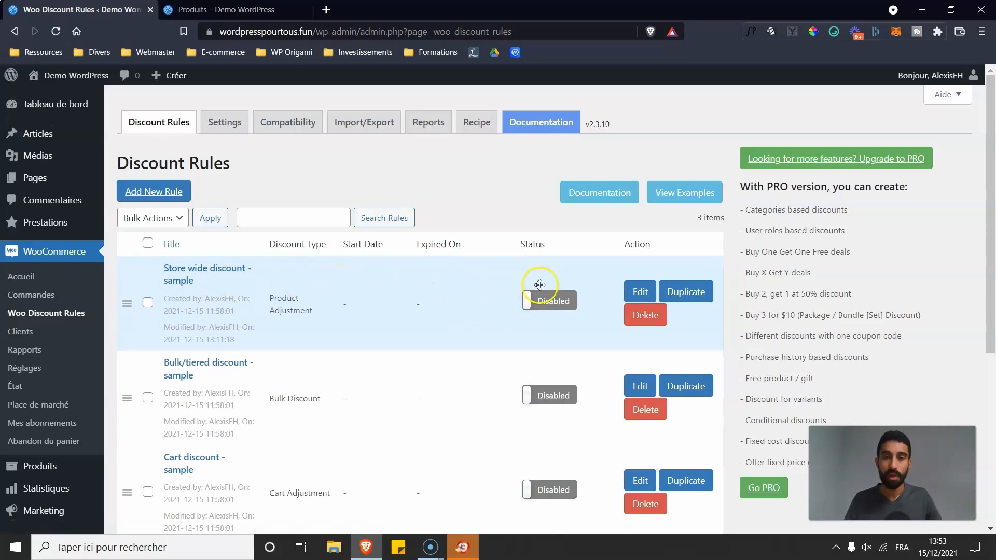
pyautogui.click(547, 311)
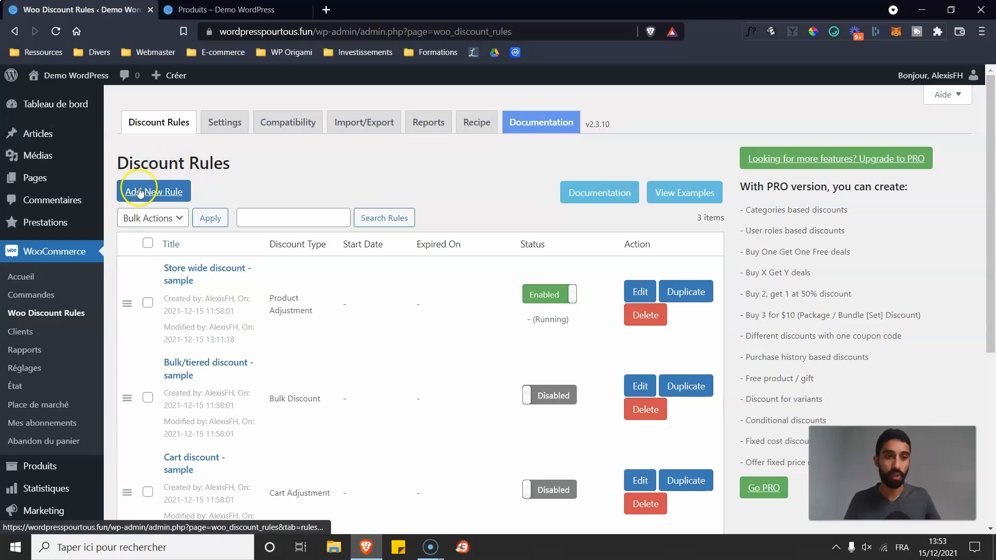
pyautogui.scroll(-1, 164, 190)
pyautogui.scroll(-2, 164, 190)
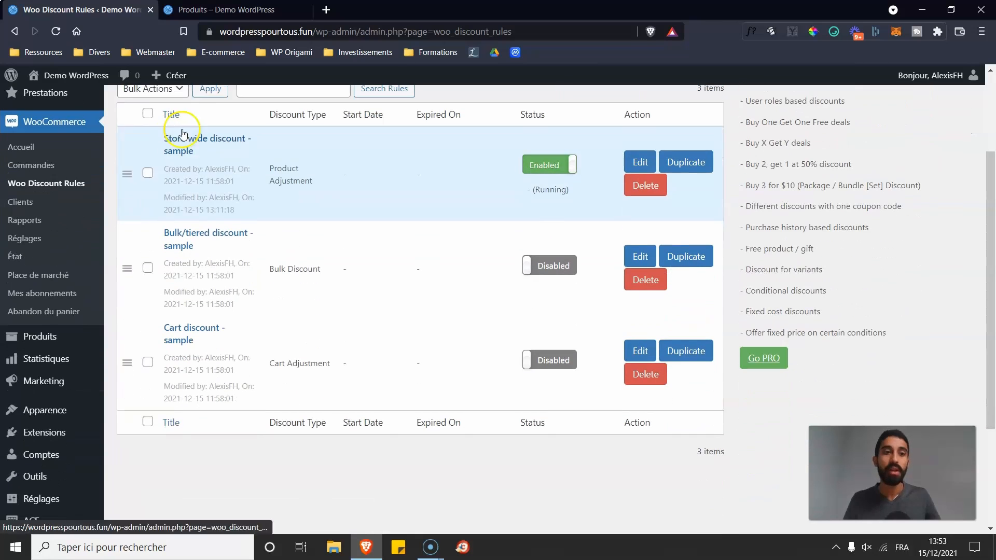
pyautogui.scroll(1, 207, 307)
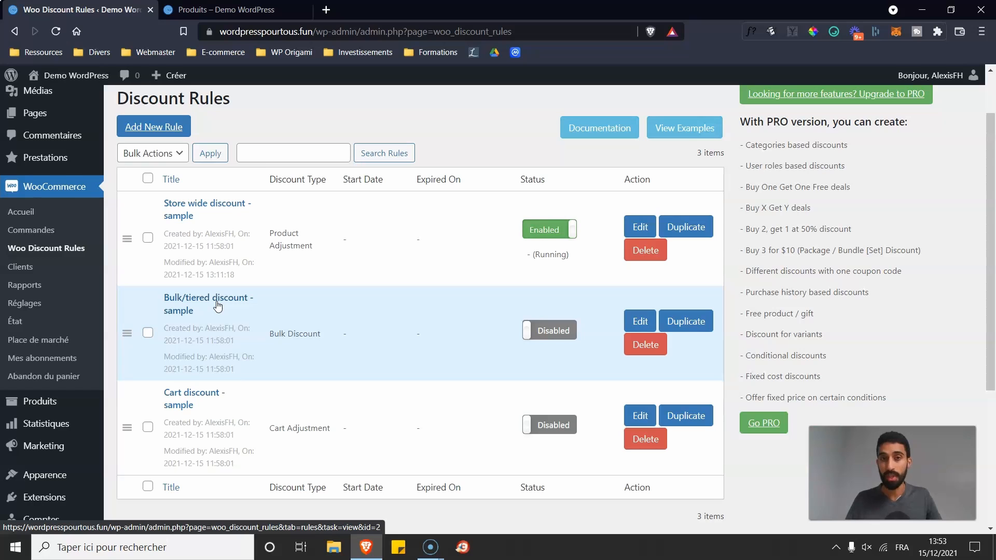
# Step: Open the "Store wide discount - sample" rule for editing and change its title to "Promotion sur tous mes produits (Soldes)"
pyautogui.click(195, 202)
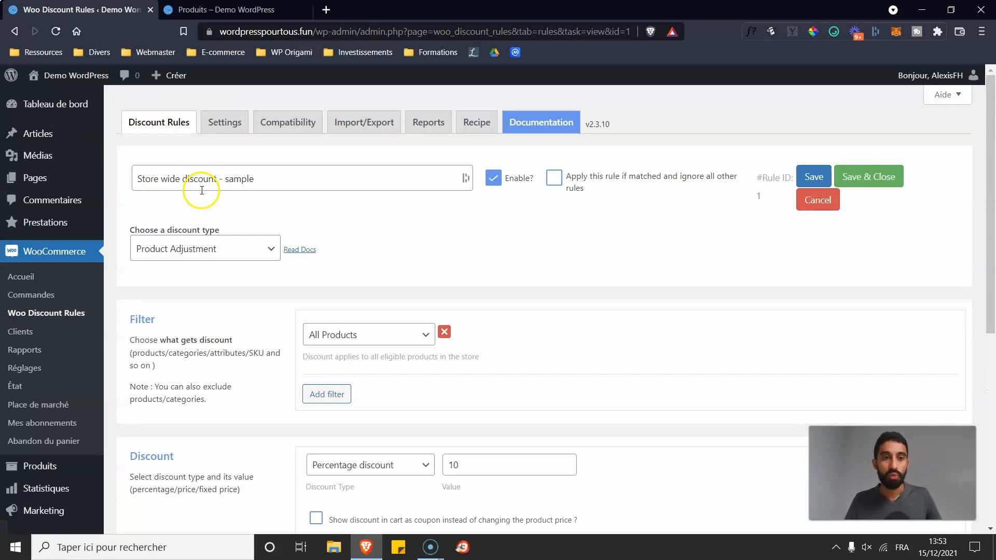
pyautogui.moveTo(284, 172); pyautogui.dragTo(130, 177)
pyautogui.write('Promot')
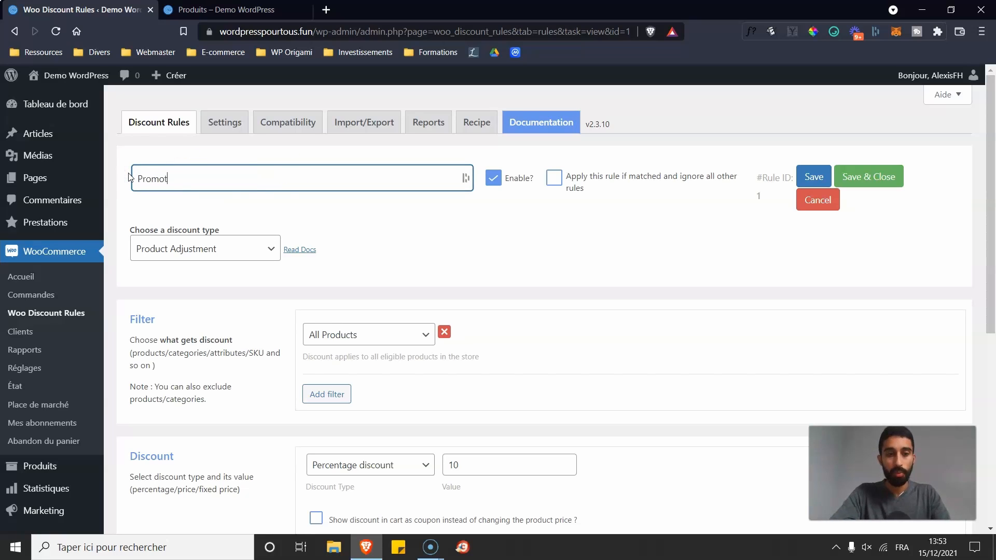
pyautogui.write('ion sur to')
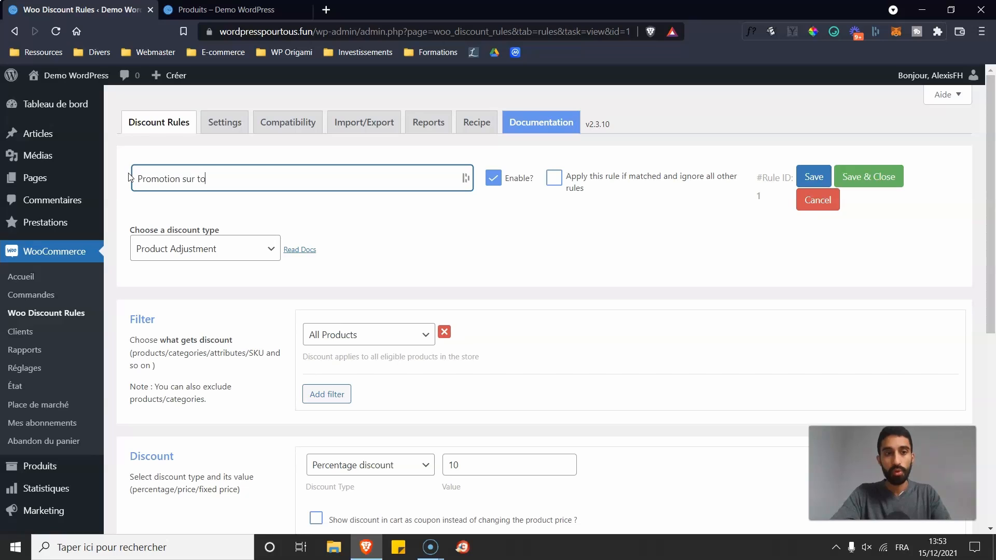
pyautogui.write('us mes prod')
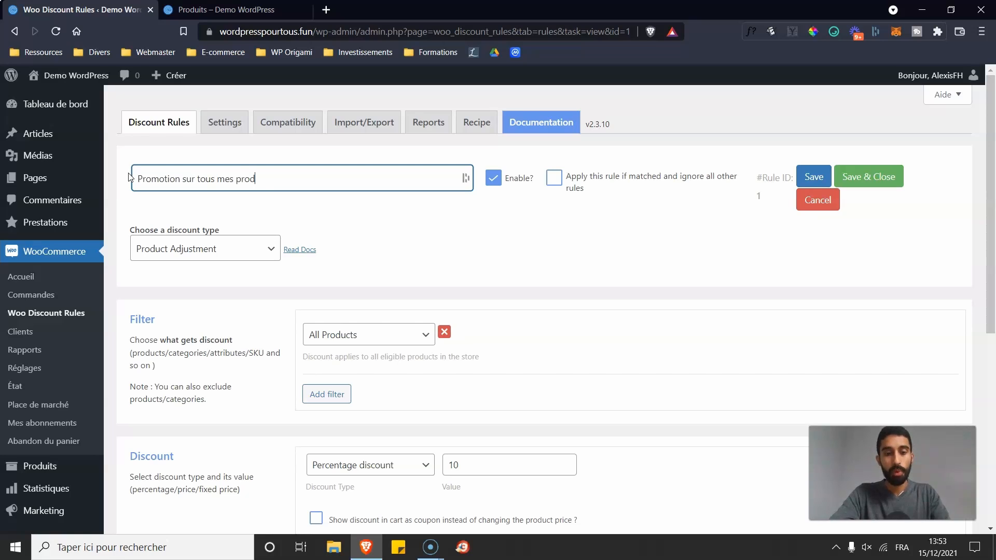
pyautogui.write('uits (Soldes)')
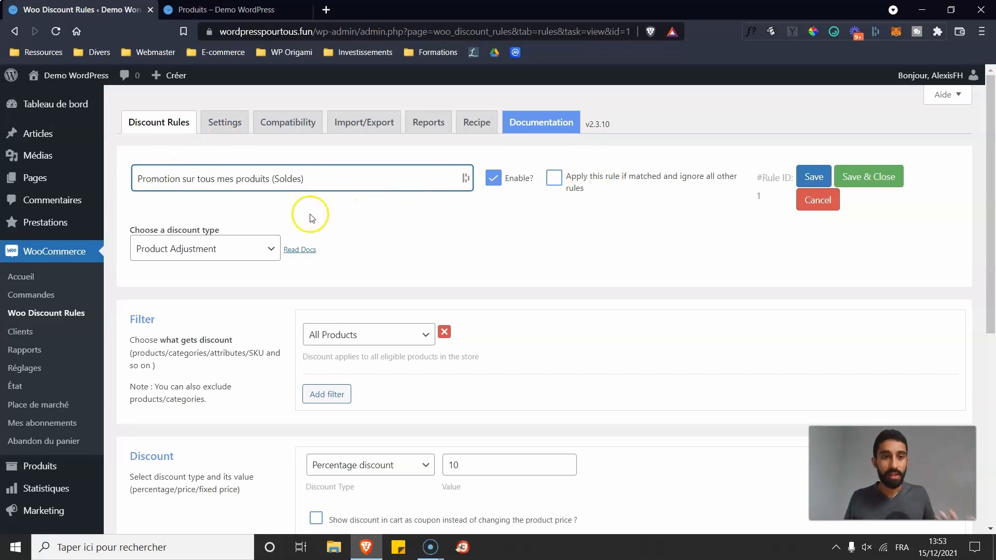
# Step: Examine the discount types available for the rule, keeping Product Adjustment
pyautogui.scroll(-1, 210, 200)
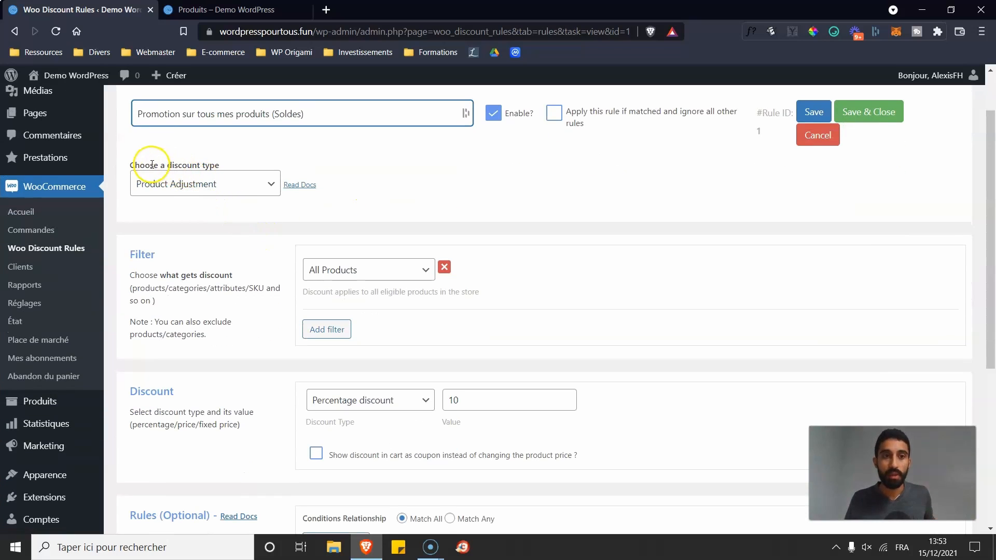
pyautogui.click(187, 185)
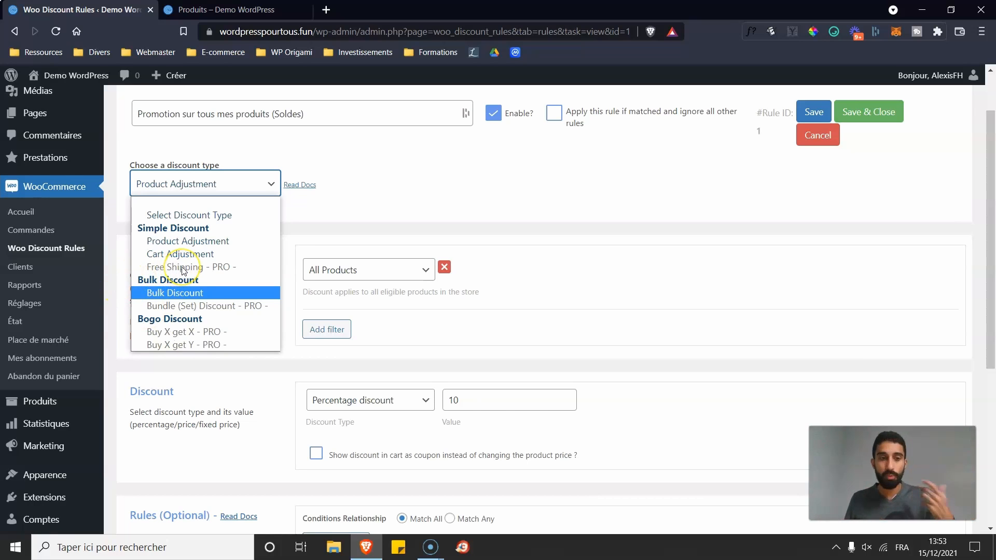
pyautogui.click(182, 300)
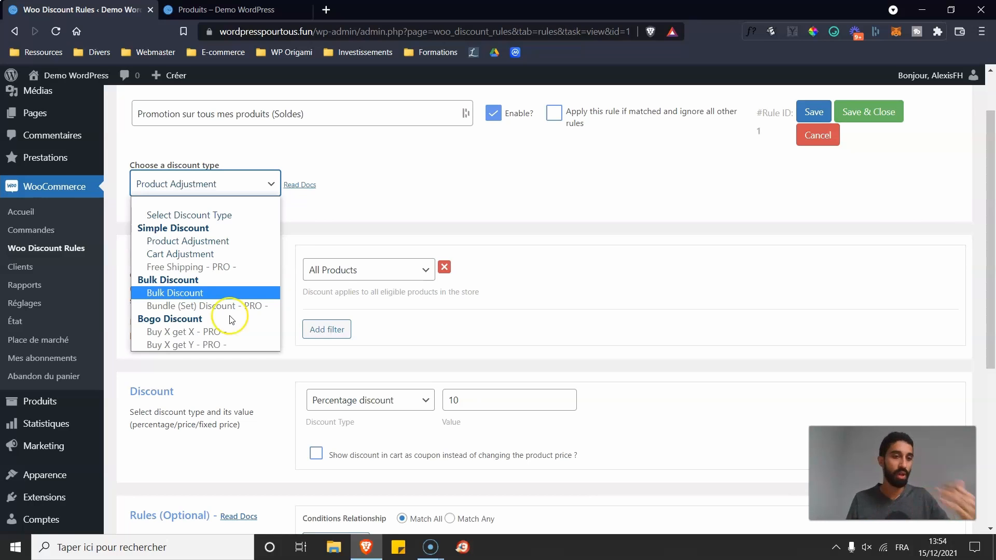
pyautogui.click(353, 150)
# Step: Examine the filter options that define which products get the discount, keeping All Products
pyautogui.scroll(-1, 251, 147)
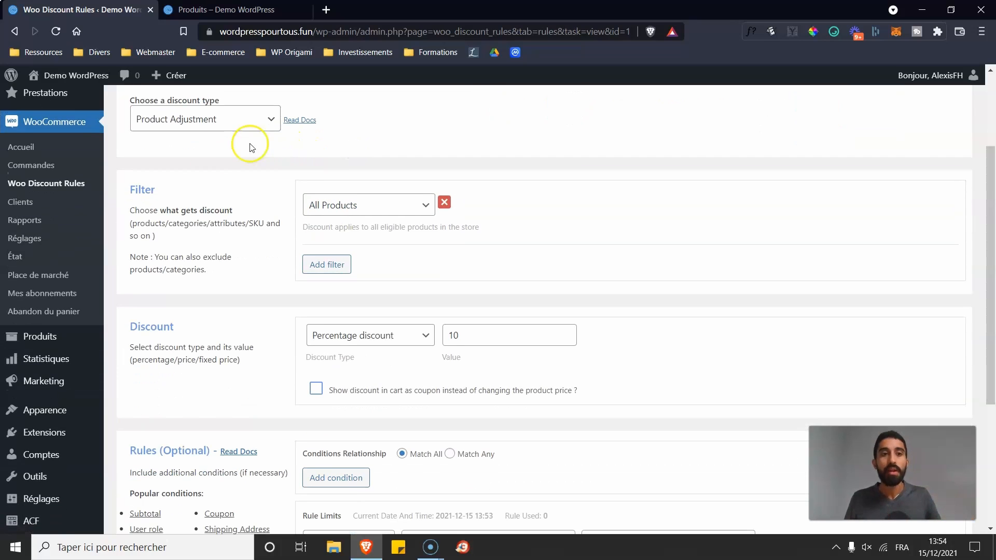
pyautogui.scroll(-1, 166, 186)
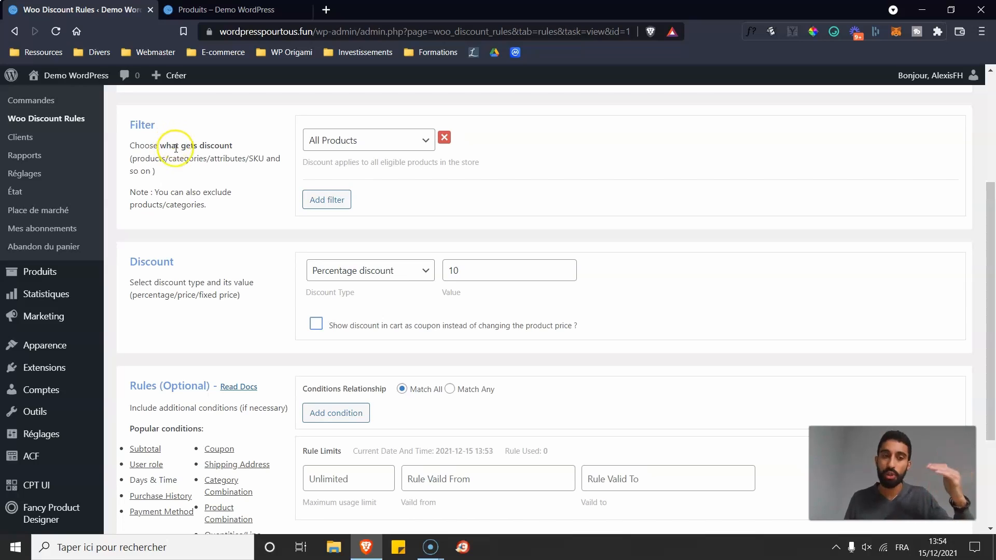
pyautogui.click(332, 140)
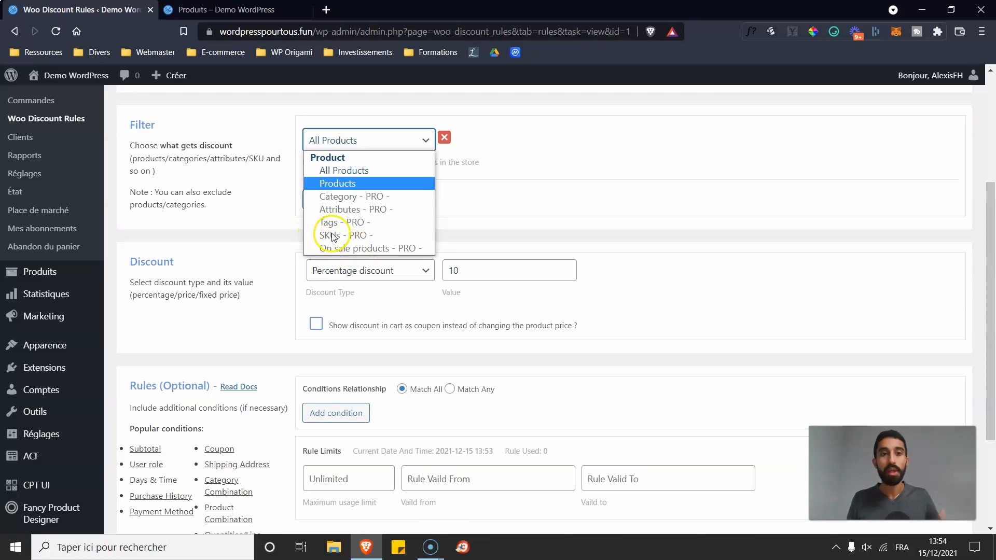
pyautogui.click(251, 231)
pyautogui.scroll(-1, 256, 235)
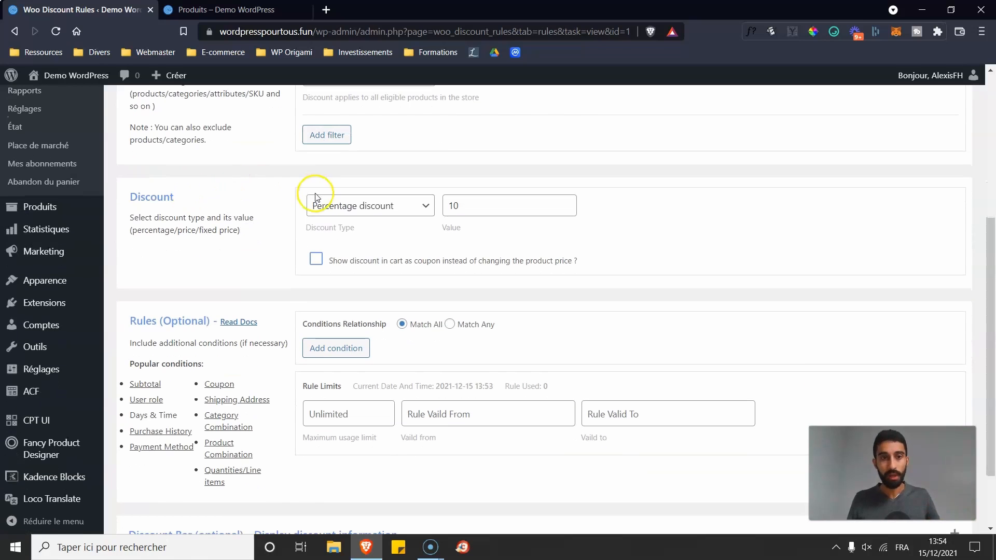
# Step: Examine the percentage and fixed discount choices and the optional rule conditions and limits, keeping Percentage discount
pyautogui.click(387, 205)
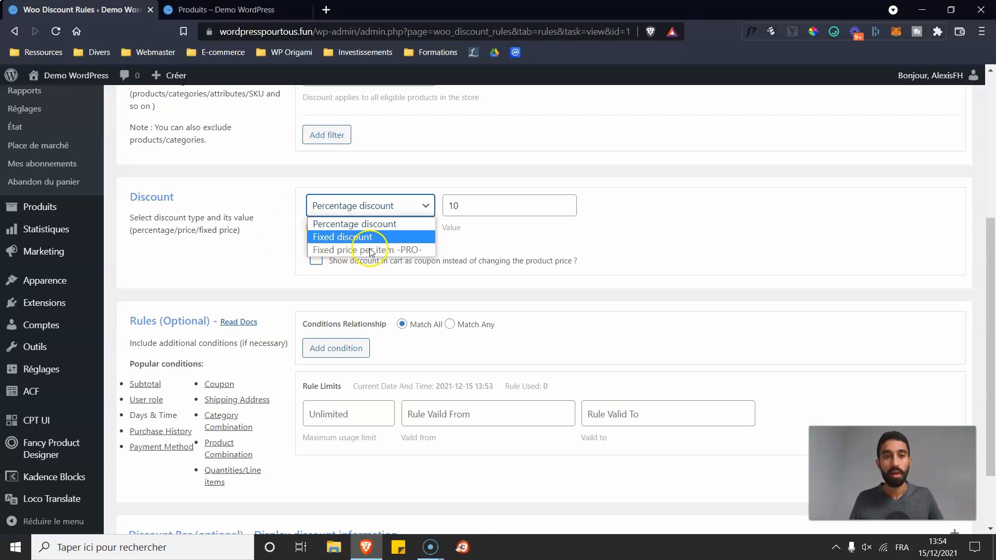
pyautogui.click(281, 272)
pyautogui.scroll(-1, 269, 241)
pyautogui.scroll(-1, 280, 229)
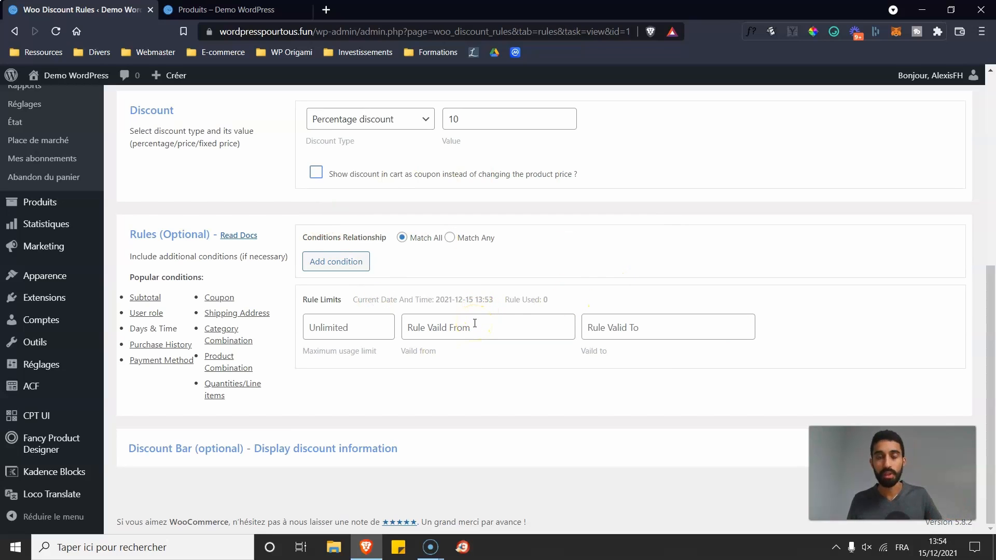
pyautogui.scroll(5, 475, 323)
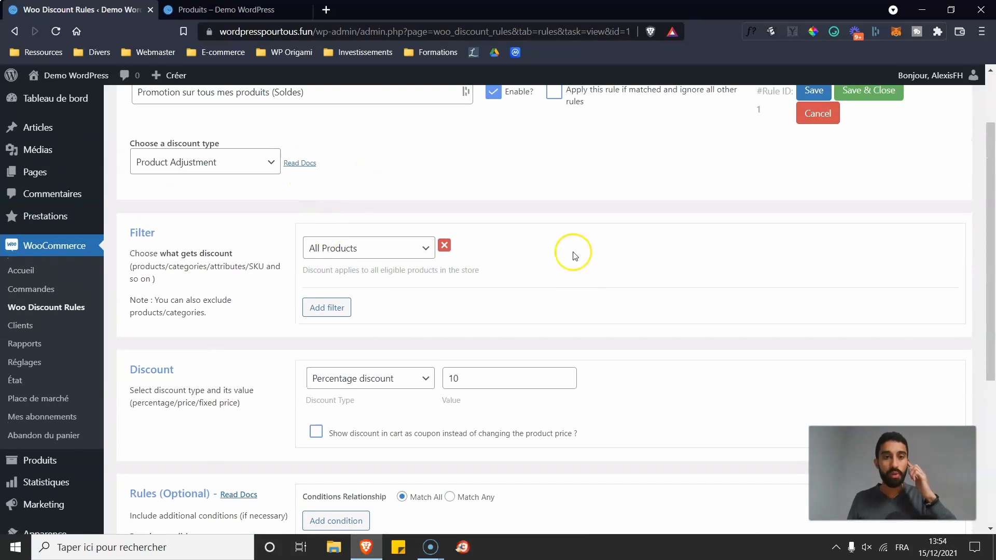
pyautogui.scroll(-1, 359, 250)
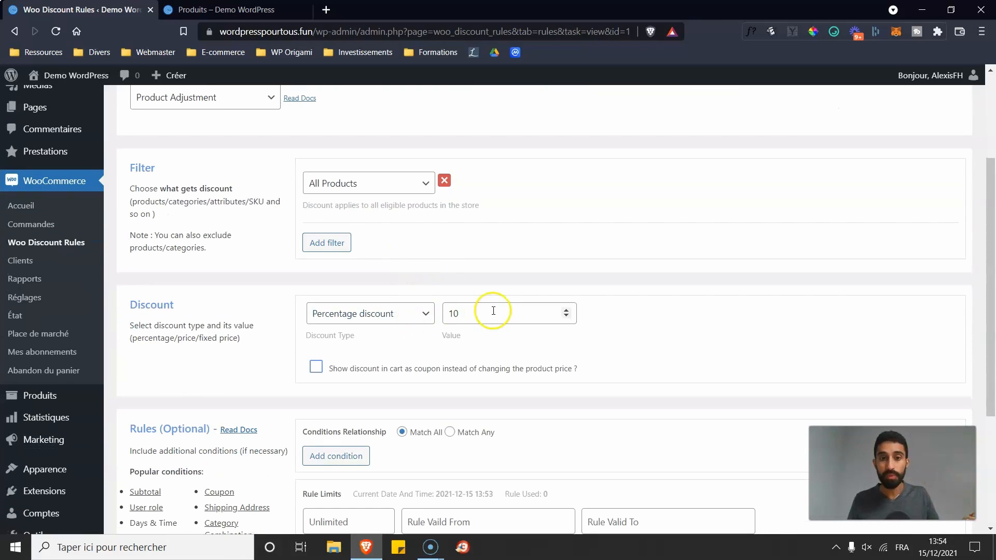
pyautogui.scroll(3, 480, 249)
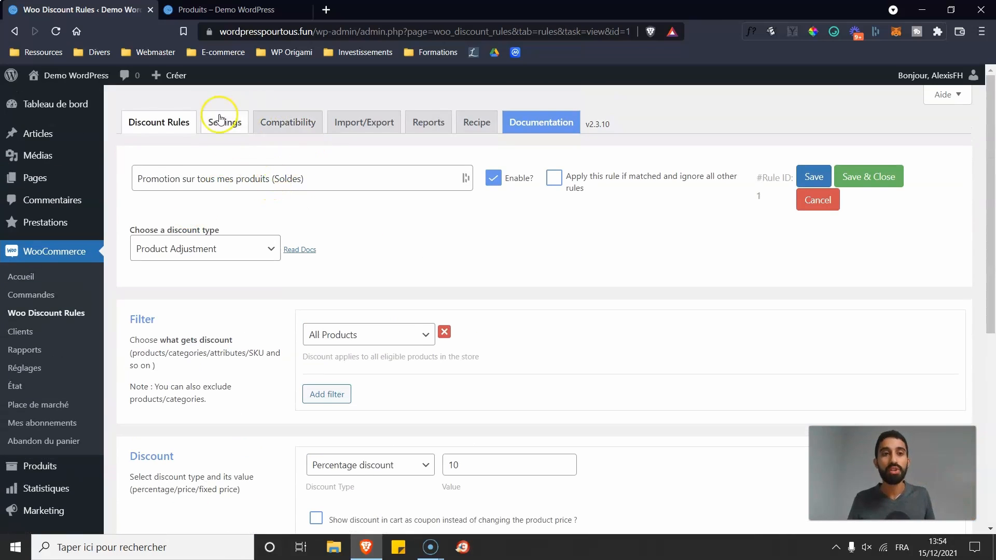
# Step: Leave the rule editor for the discount rules list, then switch to the shop page and reload it
pyautogui.click(155, 127)
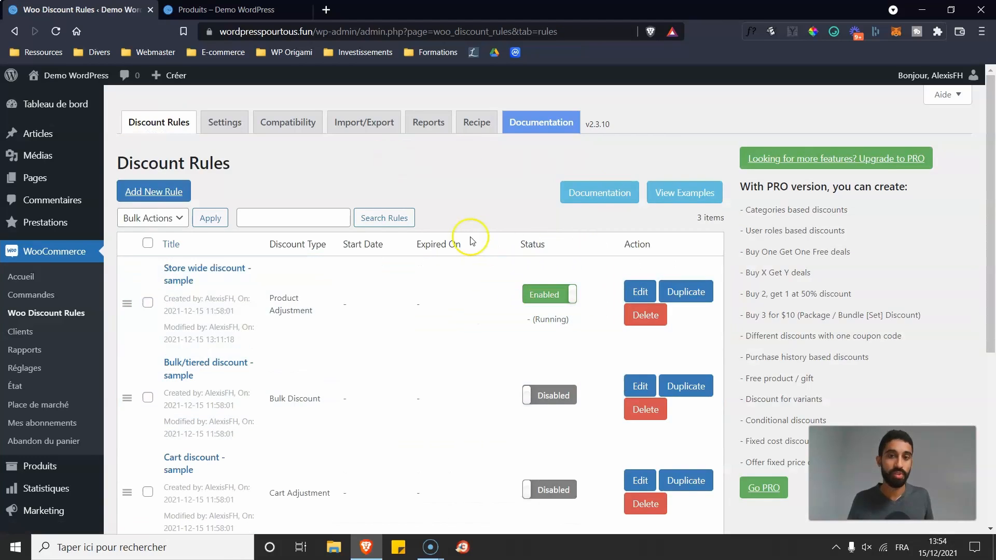
pyautogui.click(228, 9)
pyautogui.click(58, 31)
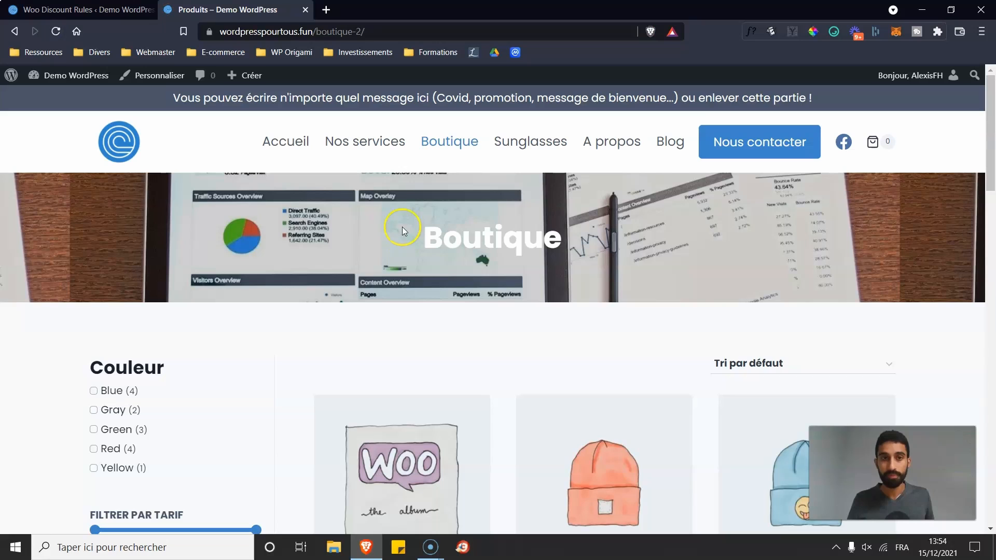
# Step: Check the discounted prices of the products across the shop page and on the Album product page
pyautogui.scroll(-5, 397, 203)
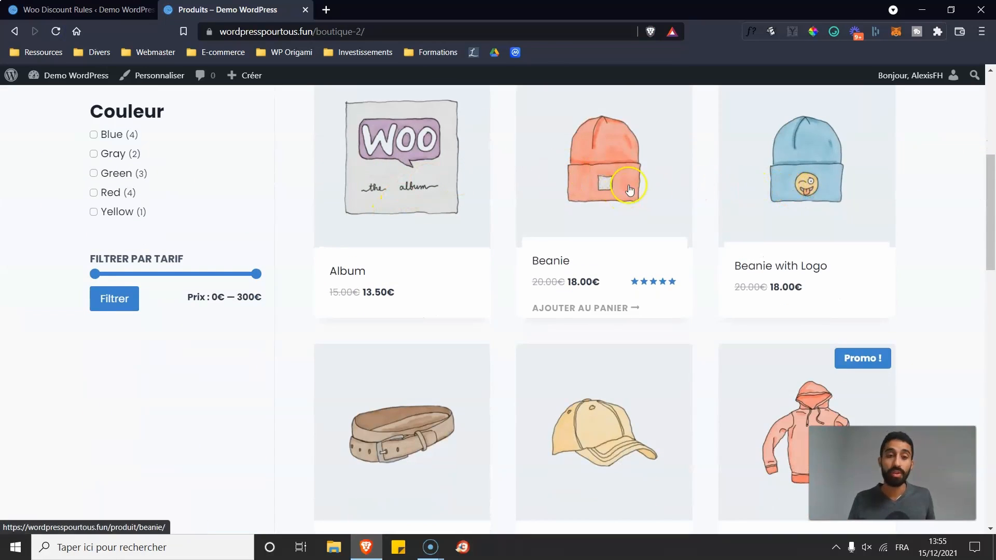
pyautogui.scroll(-3, 427, 202)
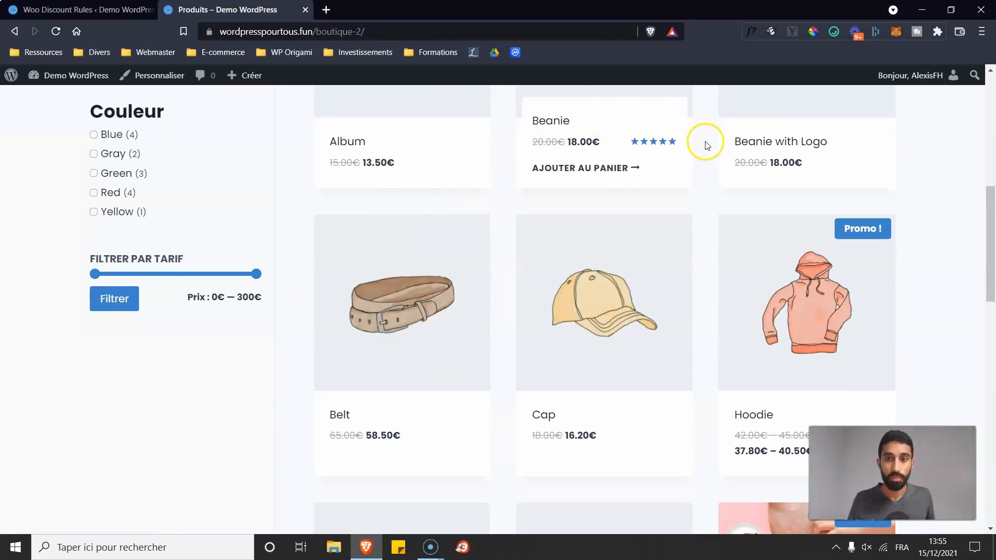
pyautogui.scroll(-3, 645, 174)
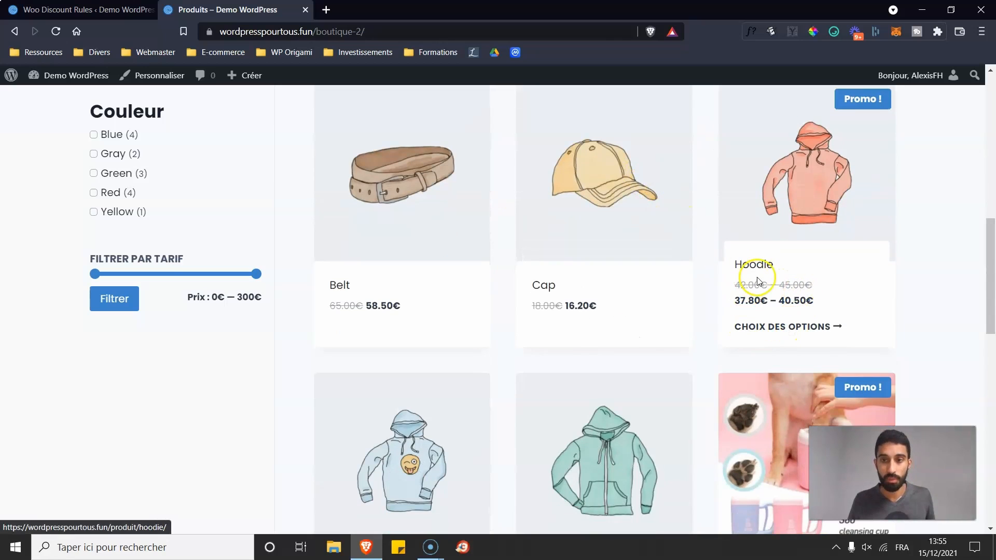
pyautogui.scroll(5, 612, 278)
pyautogui.click(385, 173)
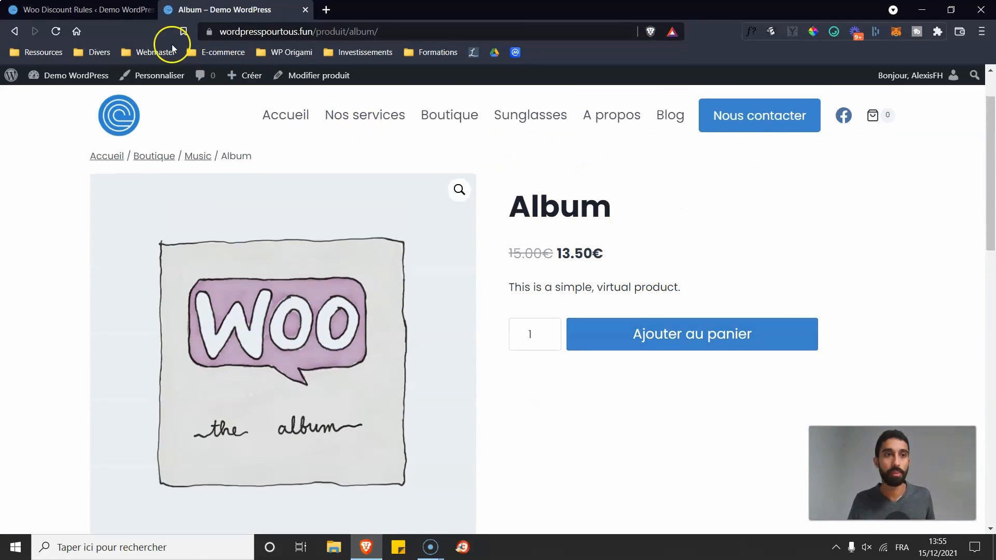
# Step: Reopen the Store wide discount - sample rule, show its discount in the cart as a coupon named Soldes, and save the rule
pyautogui.click(78, 10)
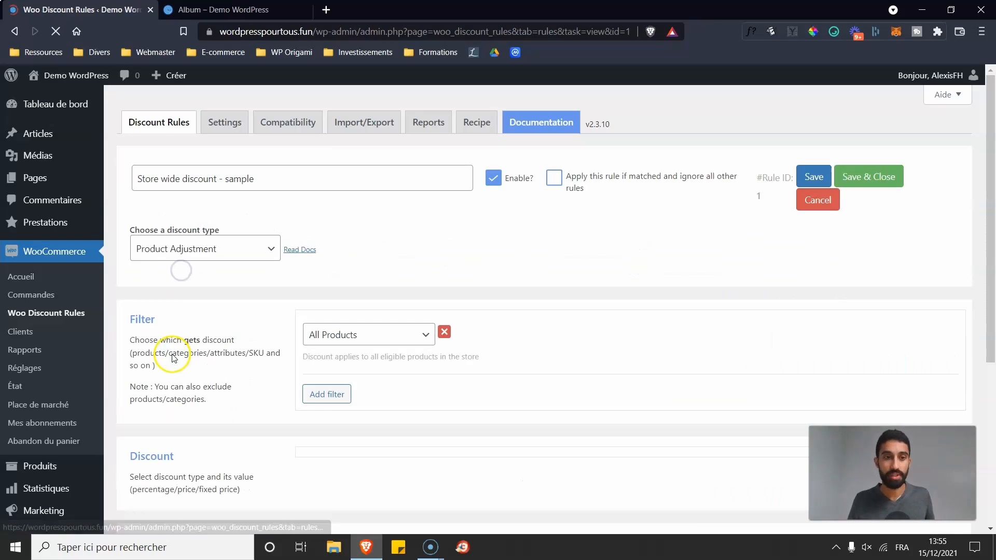
pyautogui.moveTo(283, 182); pyautogui.dragTo(113, 185)
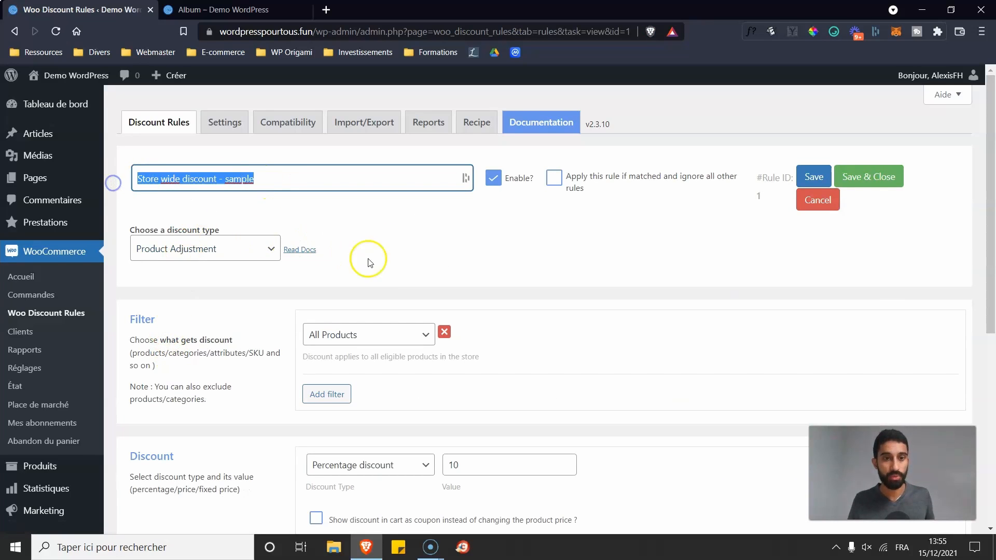
pyautogui.scroll(-5, 366, 255)
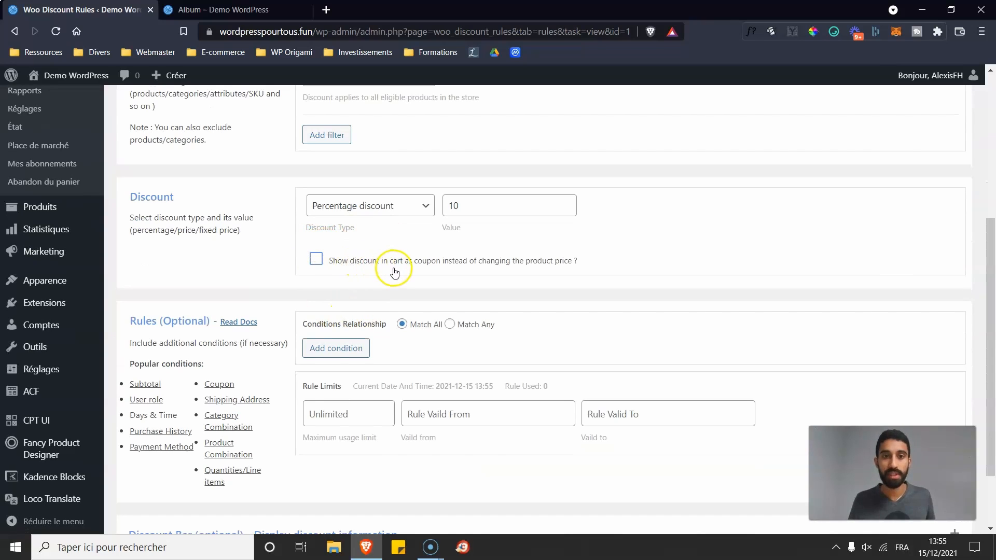
pyautogui.click(316, 258)
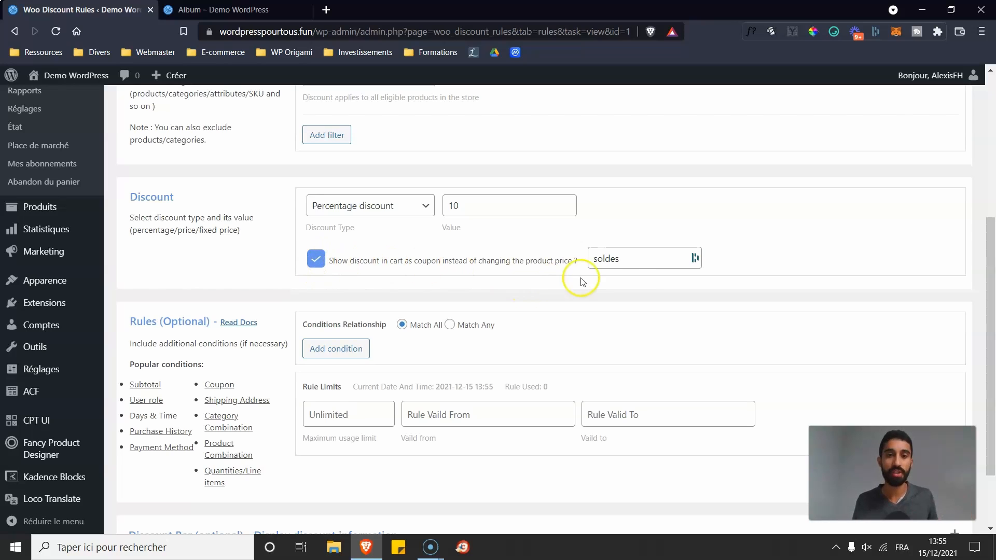
pyautogui.moveTo(632, 256); pyautogui.dragTo(583, 252)
pyautogui.write('Solde')
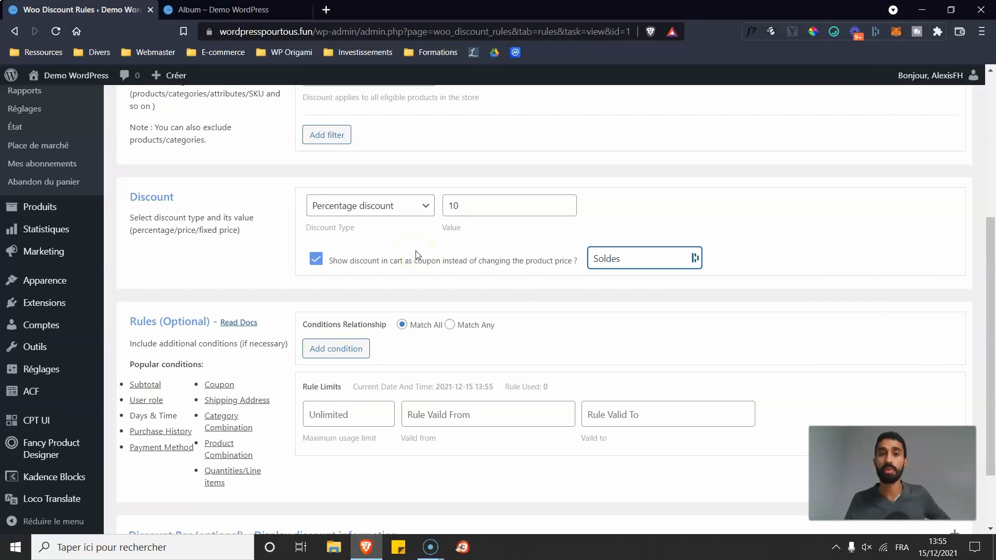
pyautogui.scroll(-3, 271, 389)
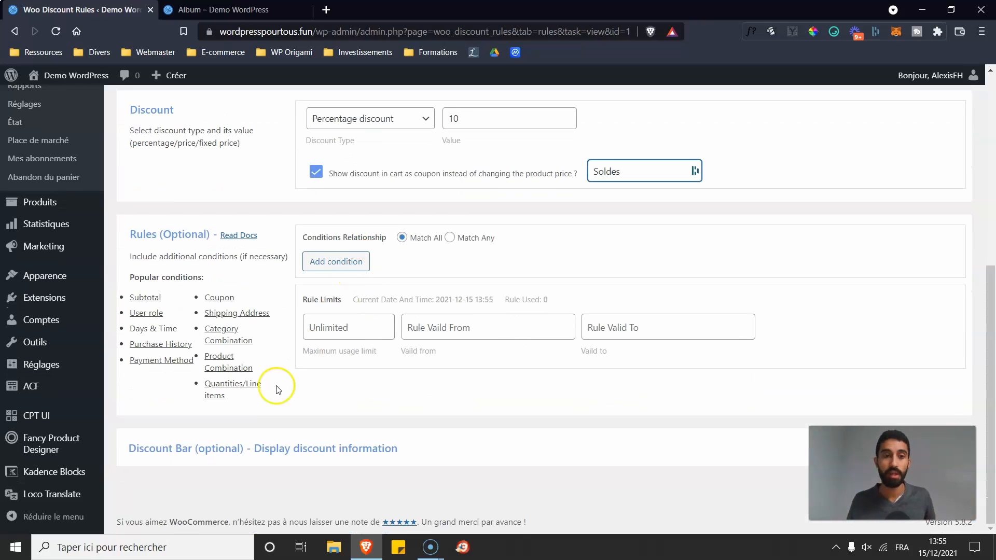
pyautogui.scroll(8, 437, 266)
pyautogui.click(818, 178)
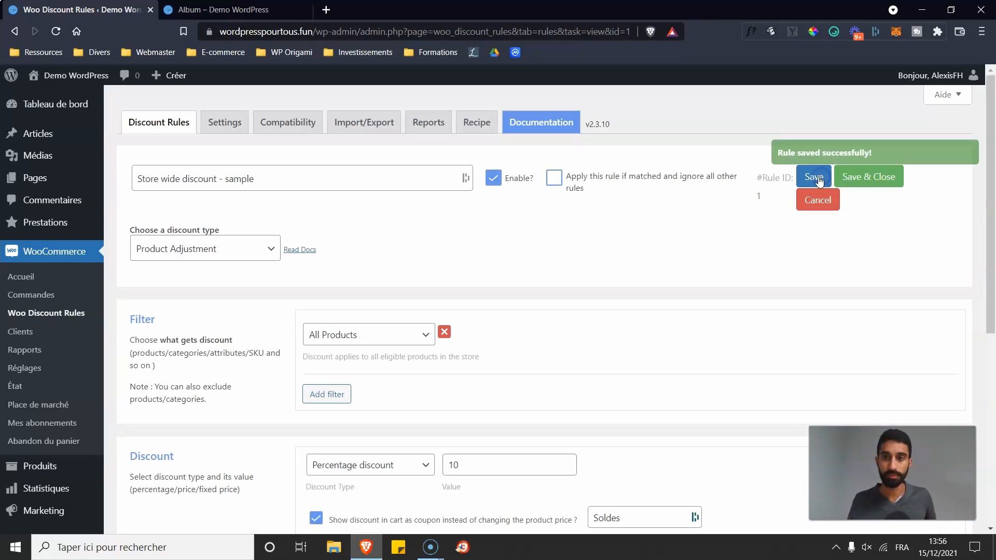
# Step: Switch to the Album product page and reload it to check the displayed price
pyautogui.click(218, 9)
pyautogui.click(56, 32)
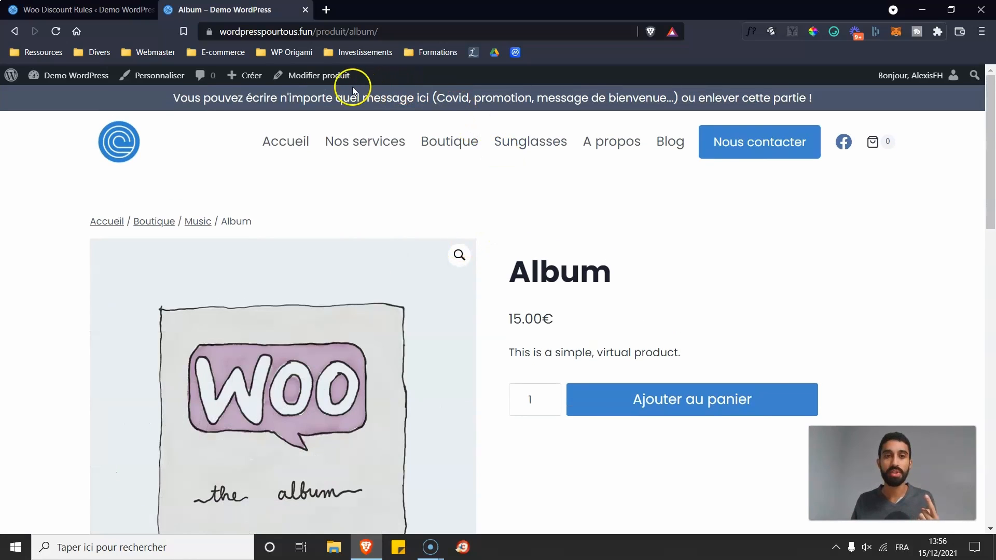
pyautogui.moveTo(180, 98); pyautogui.dragTo(818, 97)
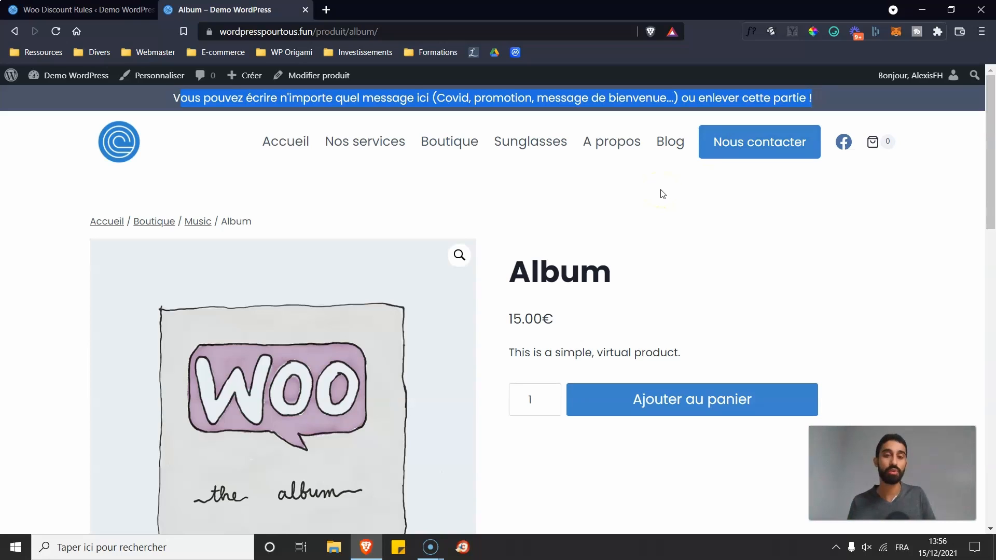
pyautogui.moveTo(562, 322); pyautogui.dragTo(504, 320)
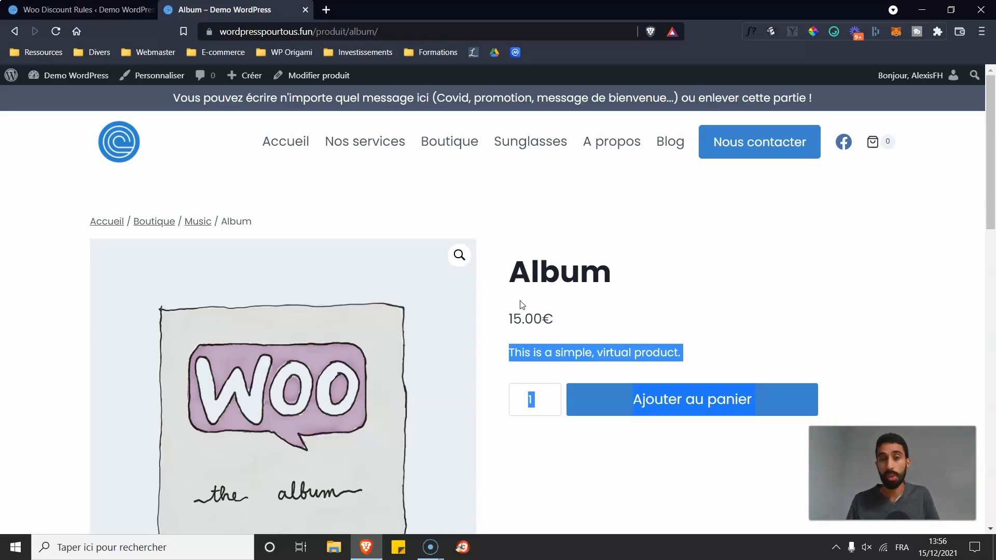
# Step: Add one Album to the cart and open the cart page
pyautogui.click(688, 399)
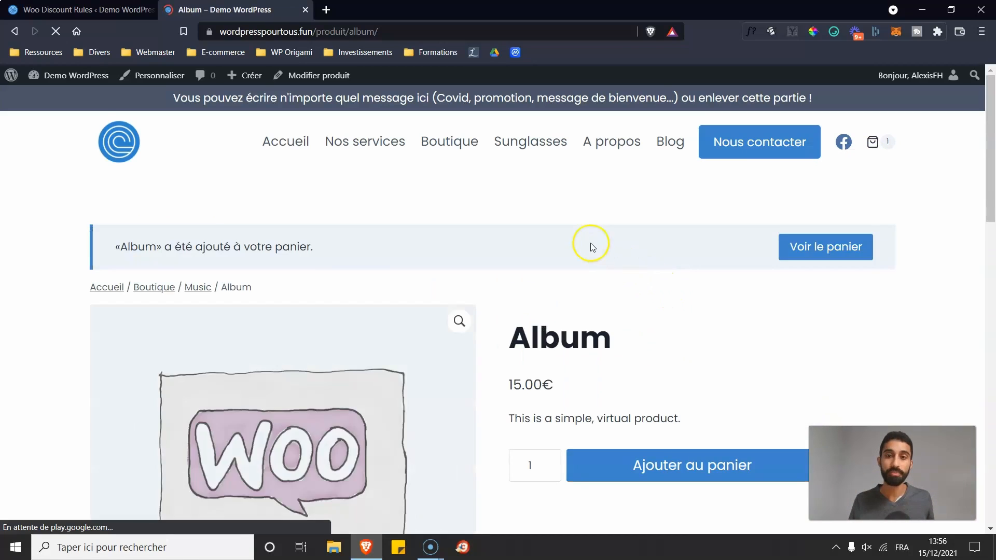
pyautogui.scroll(-2, 492, 248)
pyautogui.scroll(3, 486, 268)
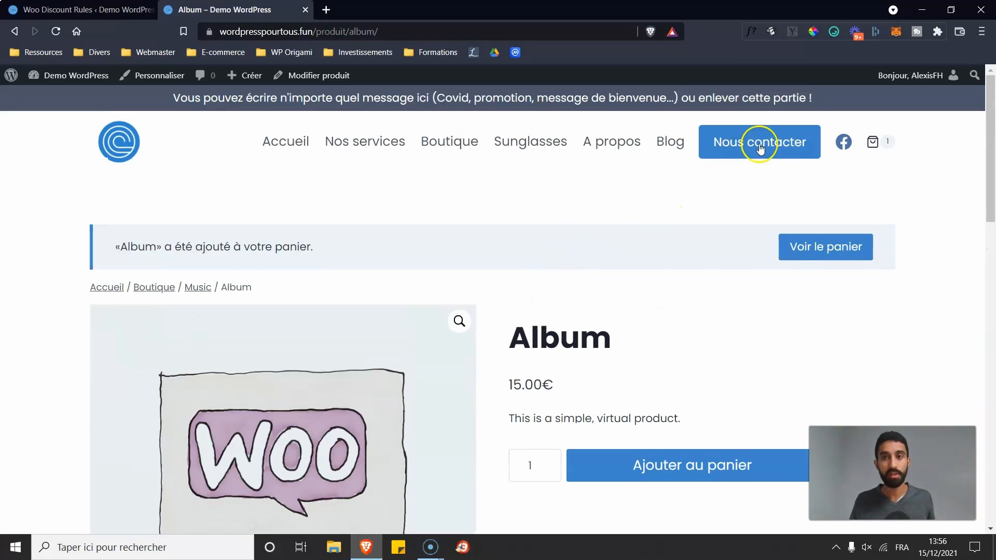
pyautogui.moveTo(887, 143)
pyautogui.click(777, 249)
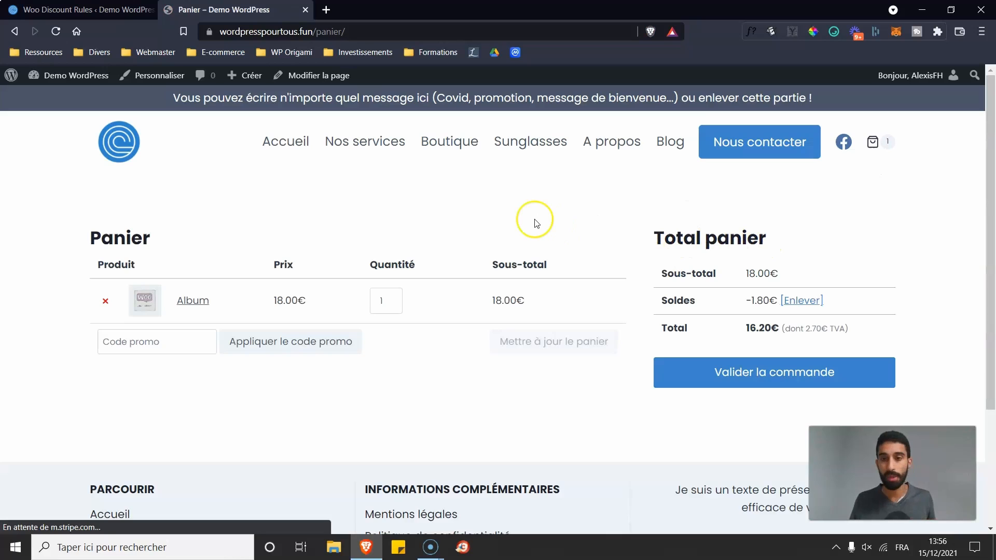
# Step: Check the Soldes discount line in the cart totals, then proceed to checkout and inspect the order summary
pyautogui.scroll(-2, 505, 220)
pyautogui.scroll(1, 570, 202)
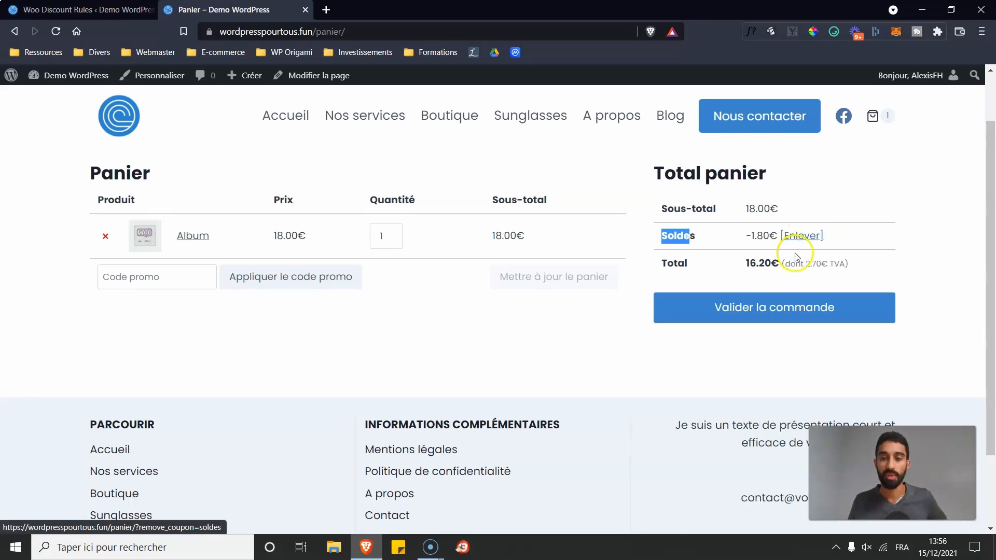
pyautogui.click(763, 309)
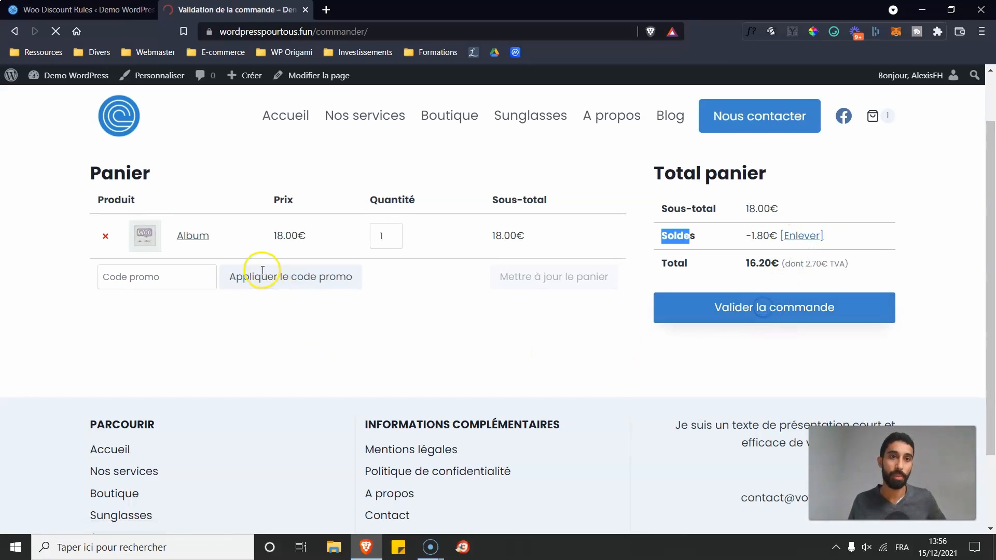
pyautogui.scroll(-4, 256, 265)
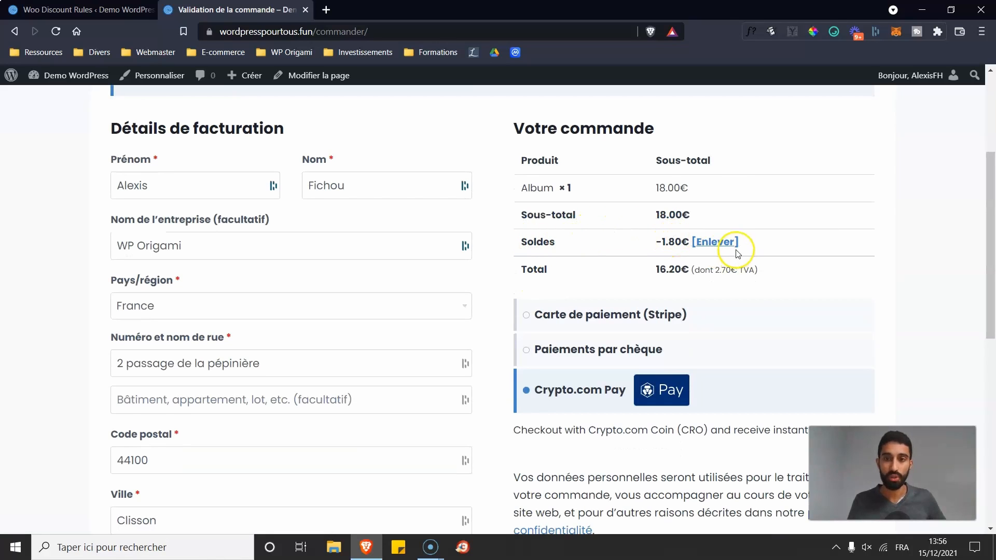
# Step: Try the Products filter on the store-wide rule, add a second filter to see its options, and remove that second filter
pyautogui.click(121, 7)
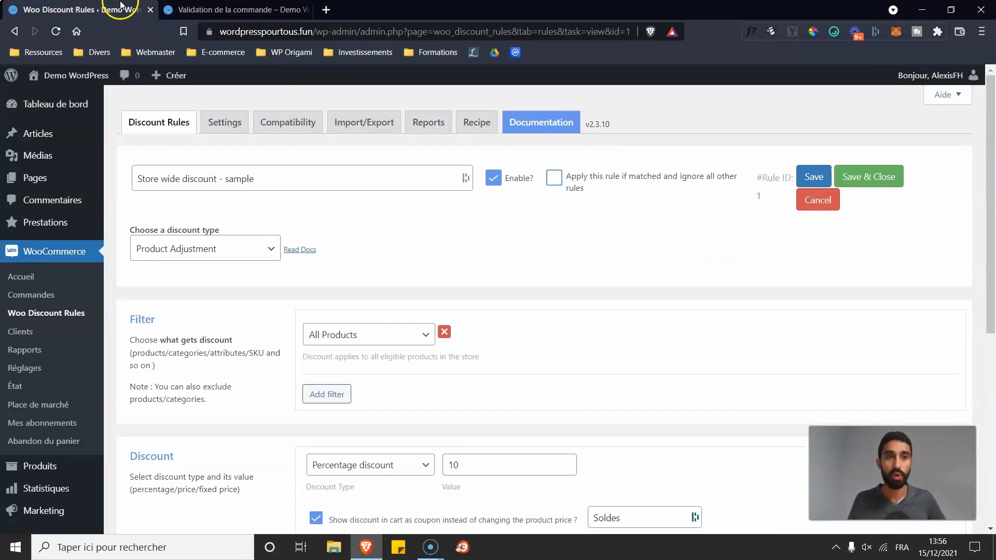
pyautogui.scroll(-5, 384, 321)
pyautogui.scroll(1, 256, 282)
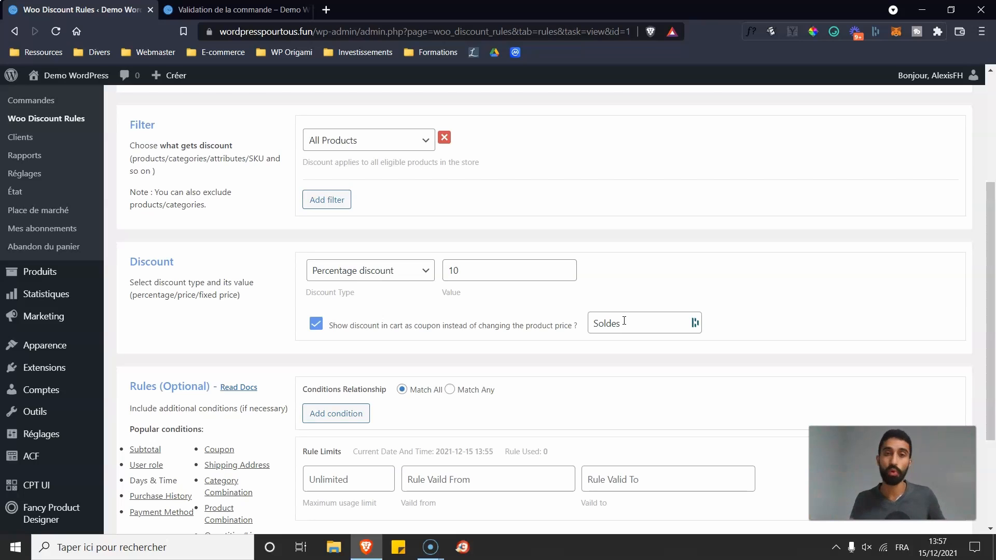
pyautogui.click(392, 144)
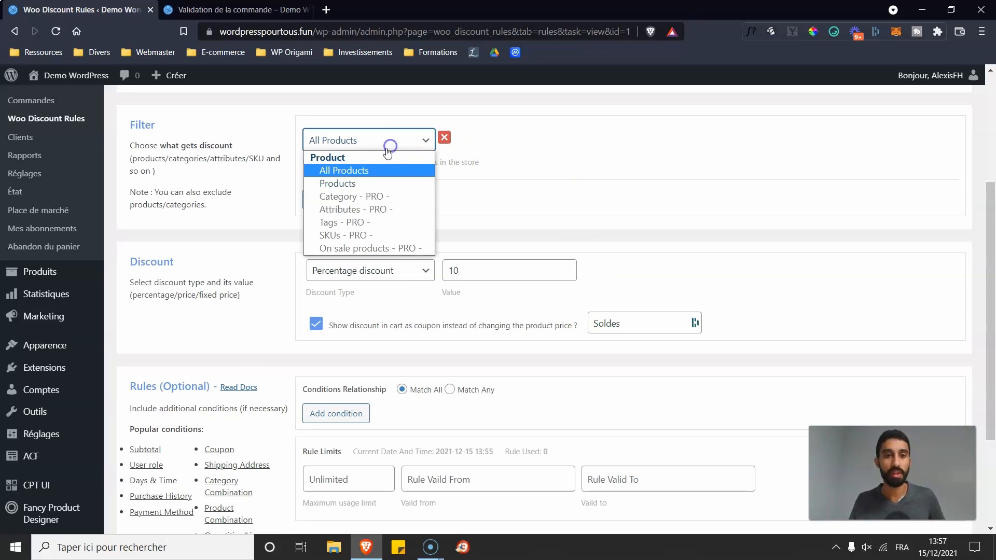
pyautogui.click(357, 184)
pyautogui.click(550, 142)
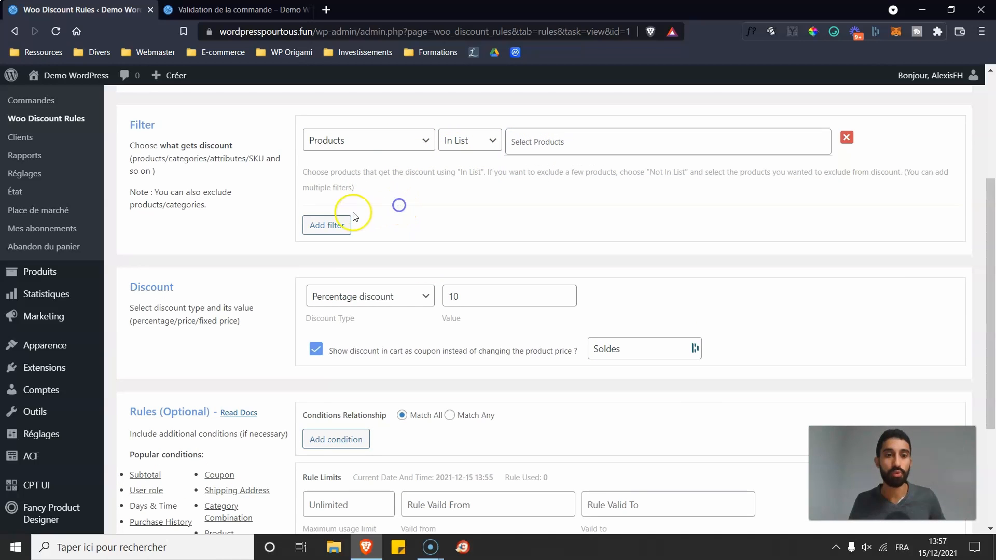
pyautogui.click(337, 225)
pyautogui.click(342, 232)
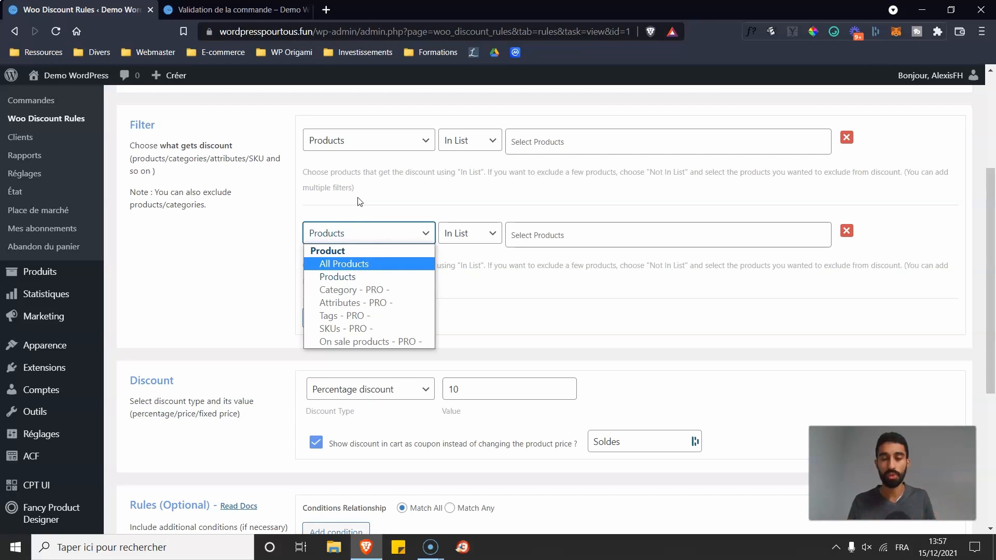
pyautogui.click(846, 231)
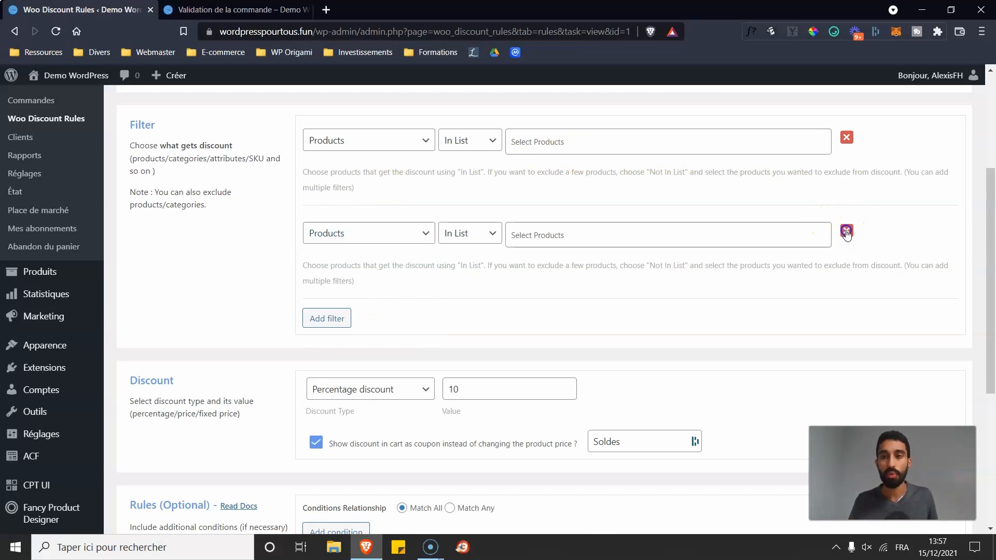
# Step: Review the checkout page's promo code area, then the rule's discount, condition and limit settings
pyautogui.scroll(2, 445, 335)
pyautogui.scroll(1, 445, 336)
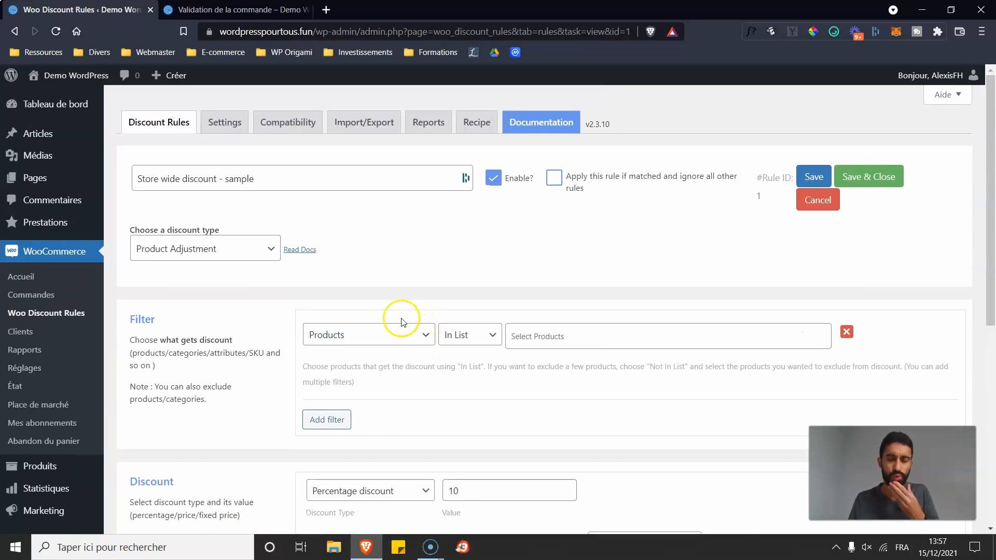
pyautogui.click(233, 11)
pyautogui.scroll(5, 291, 249)
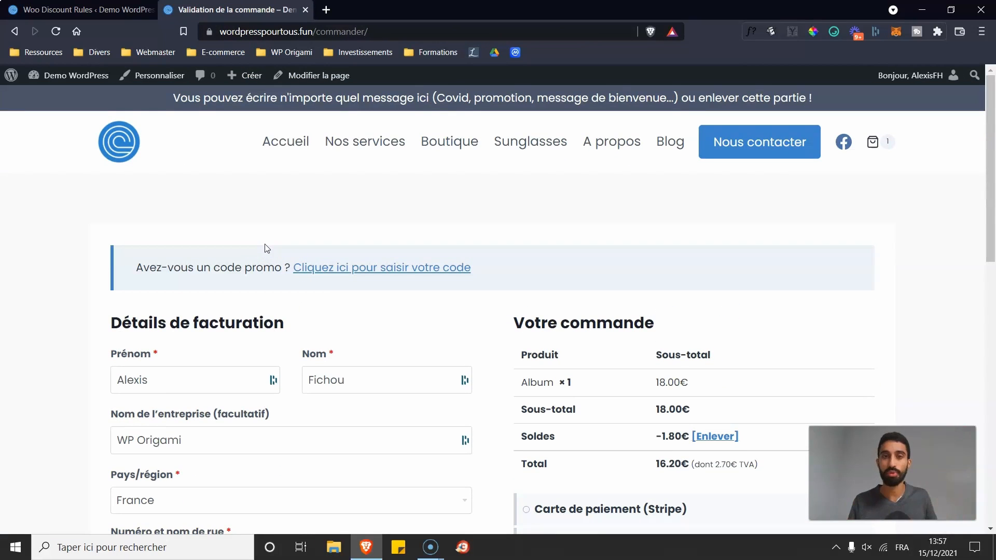
pyautogui.click(122, 11)
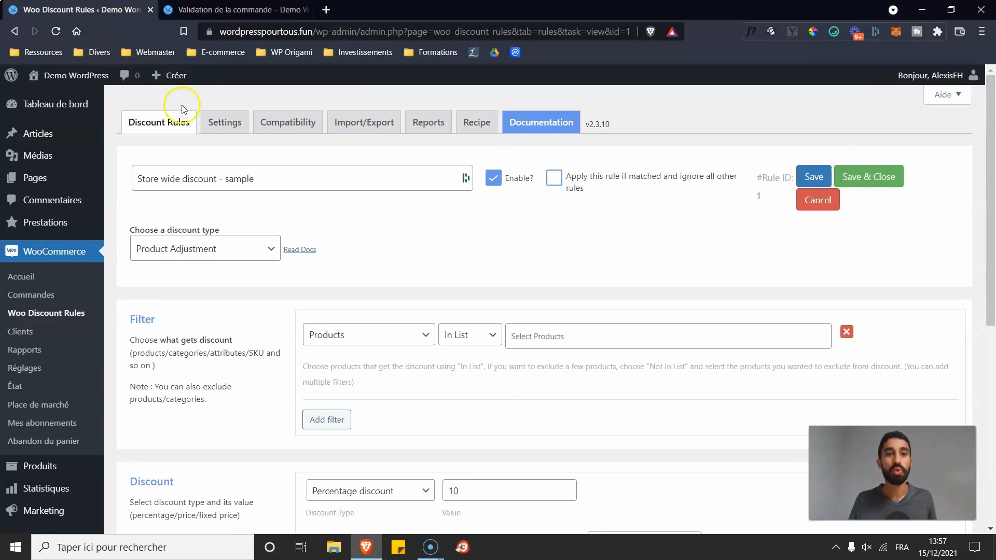
pyautogui.scroll(-5, 378, 249)
pyautogui.scroll(-2, 377, 260)
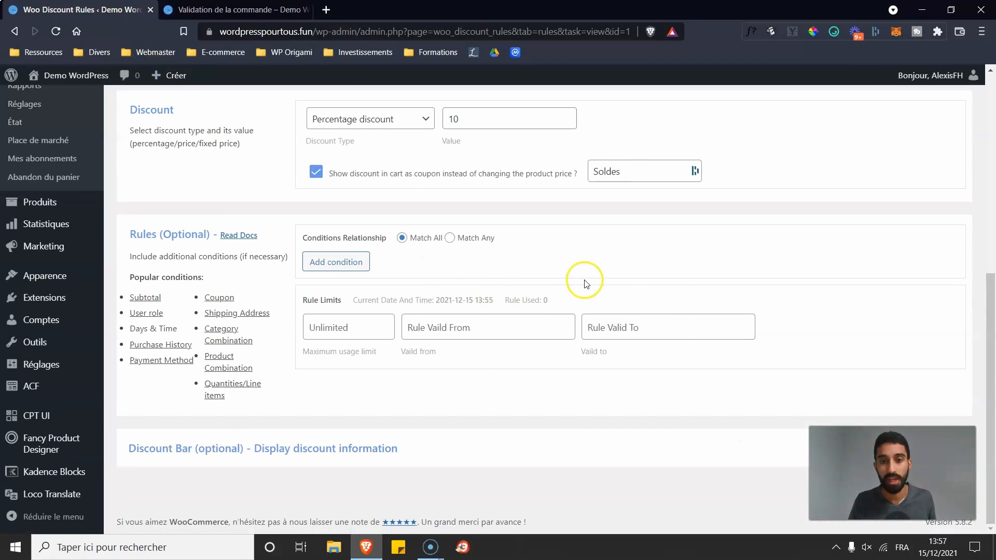
# Step: Return to the discount rules list without saving and disable the Store wide discount - sample rule
pyautogui.scroll(8, 494, 392)
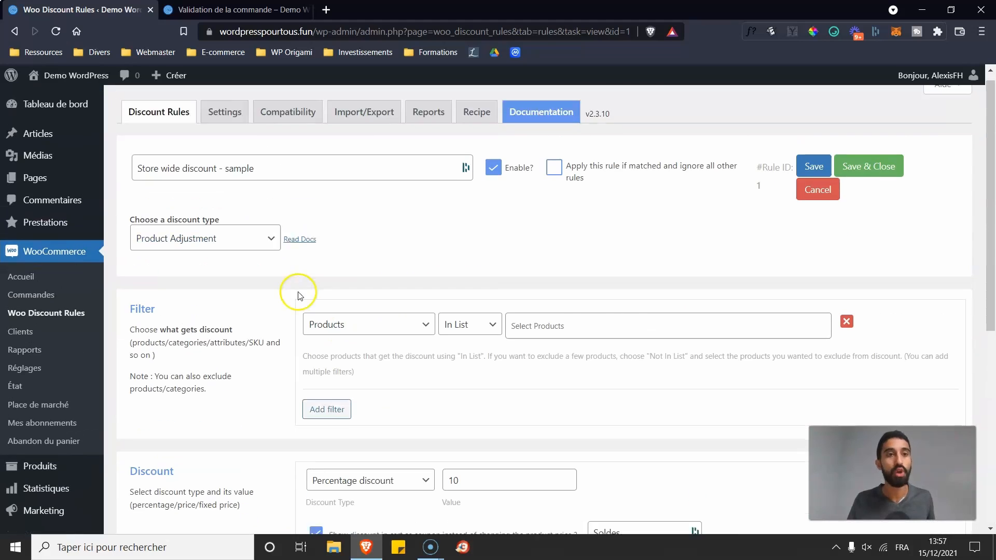
pyautogui.click(158, 121)
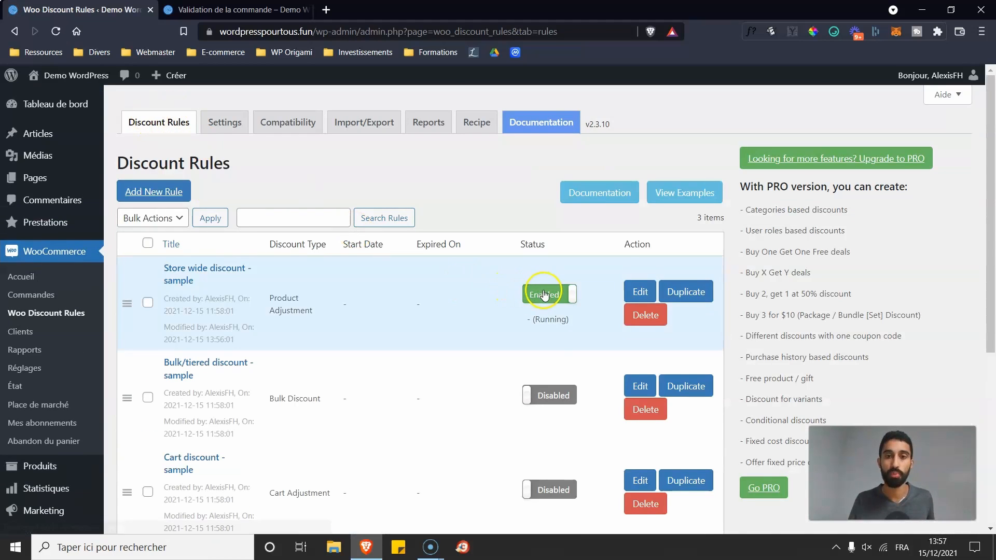
pyautogui.click(543, 294)
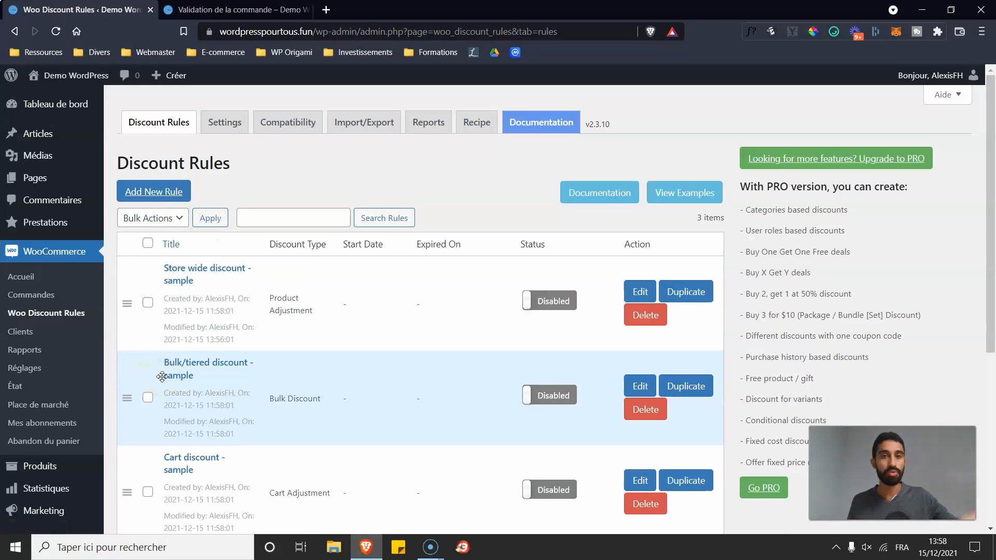
pyautogui.scroll(-2, 163, 376)
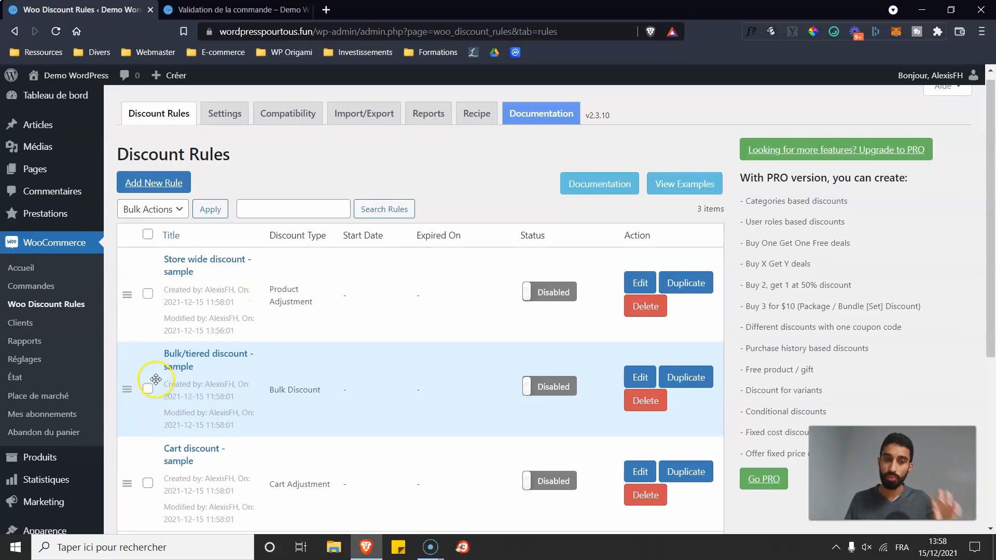
pyautogui.scroll(2, 195, 373)
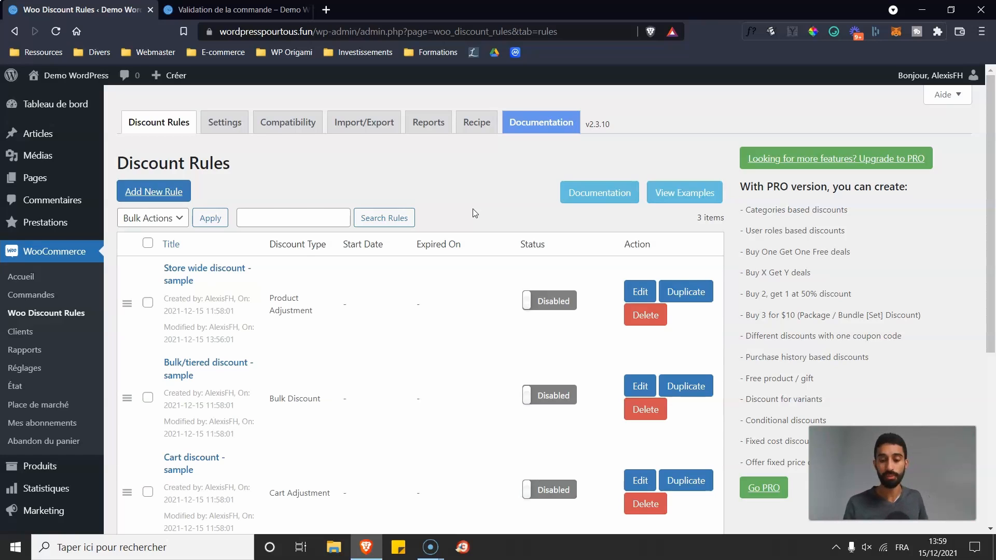
pyautogui.click(456, 187)
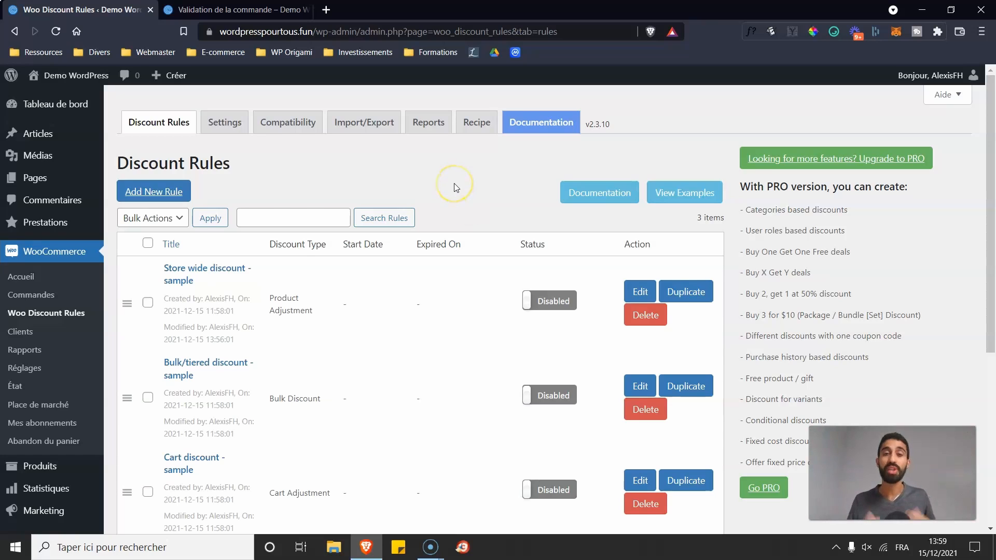